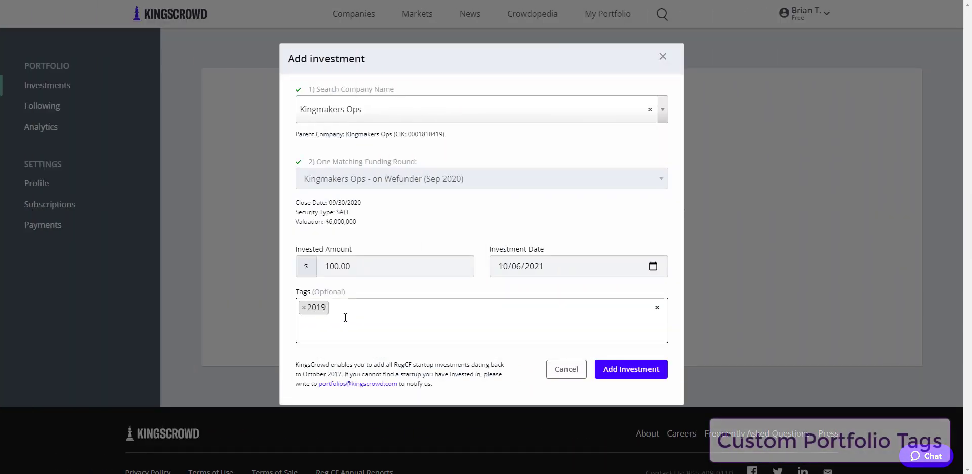
- Add the custom tag TAXABLE to the Kingmakers Ops investment in the Add investment form
type("TAXABLE")
key("Return")
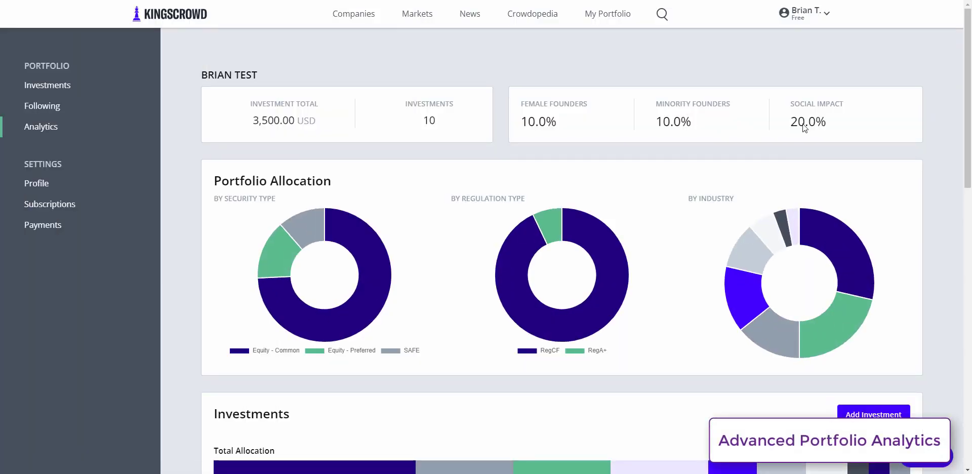
- Examine the allocation charts and the investments table on the portfolio's analytics page
scroll(358, 372, "down", 10)
scroll(357, 367, "down", 4)
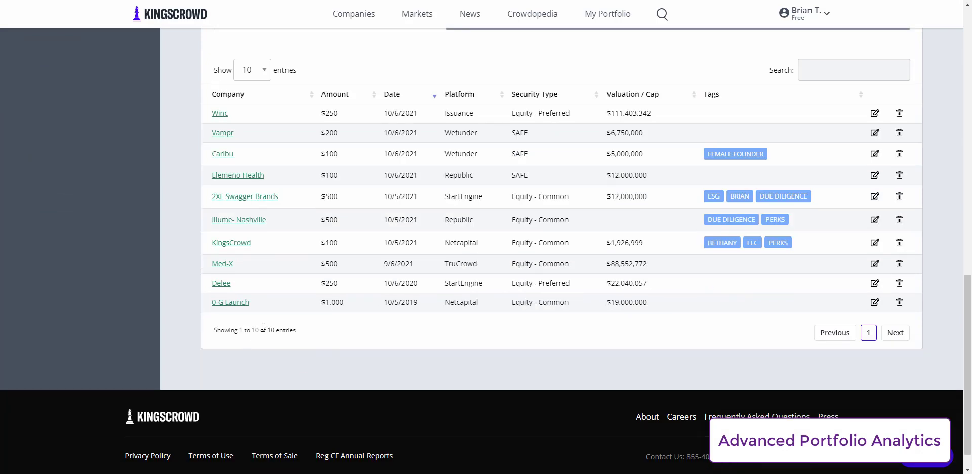
scroll(551, 249, "up", 15)
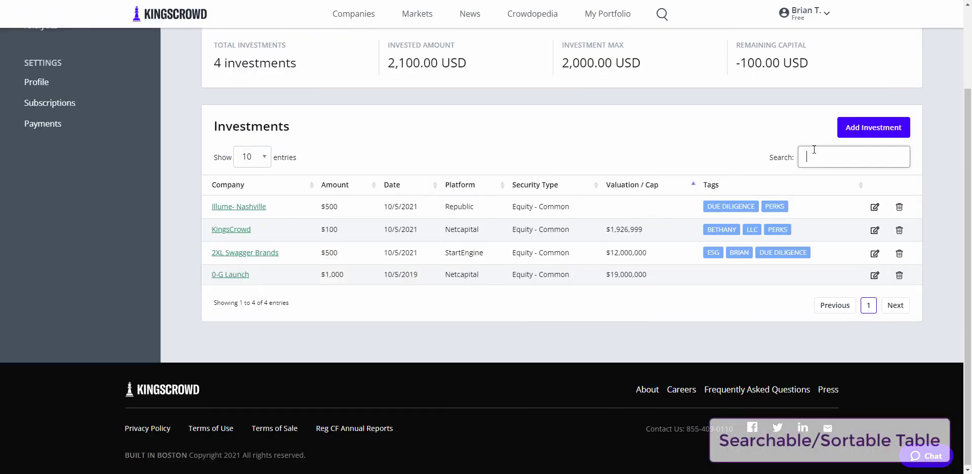
- Search the portfolio's investments table for "king"
type("king")
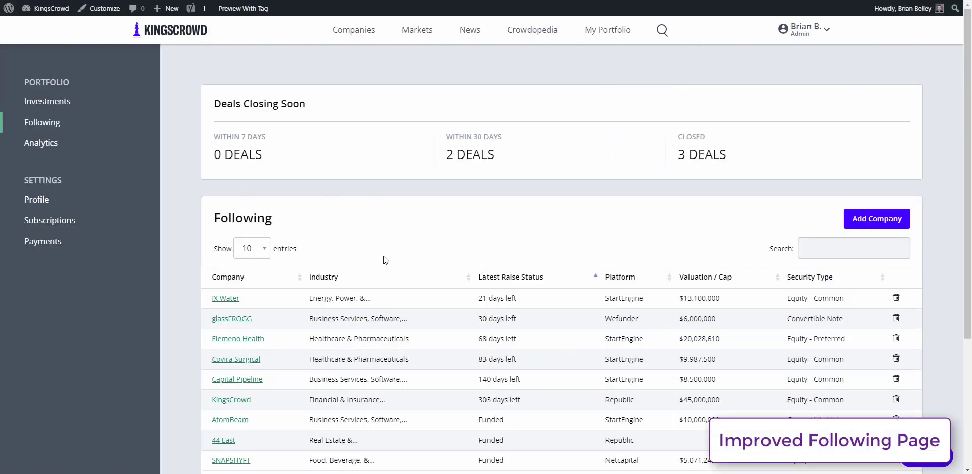
- Review the list of followed companies, including their latest raise status, platform and valuation
scroll(390, 260, "down", 3)
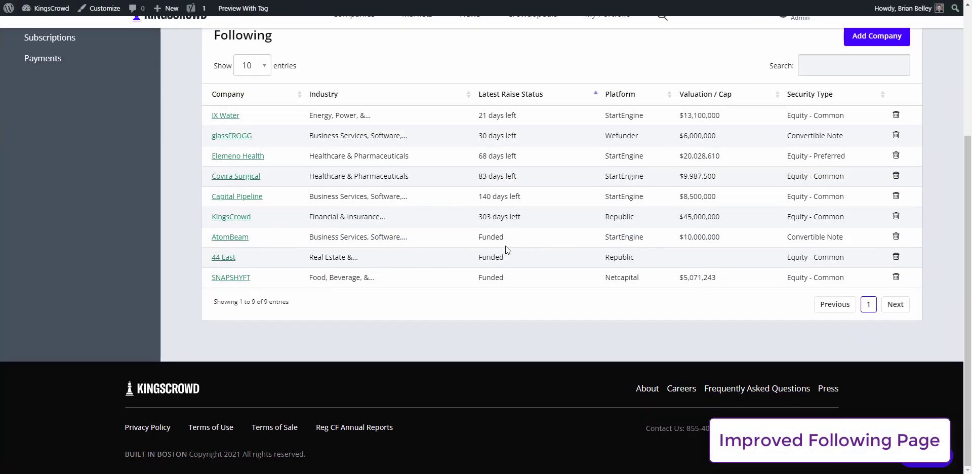
scroll(512, 253, "up", 2)
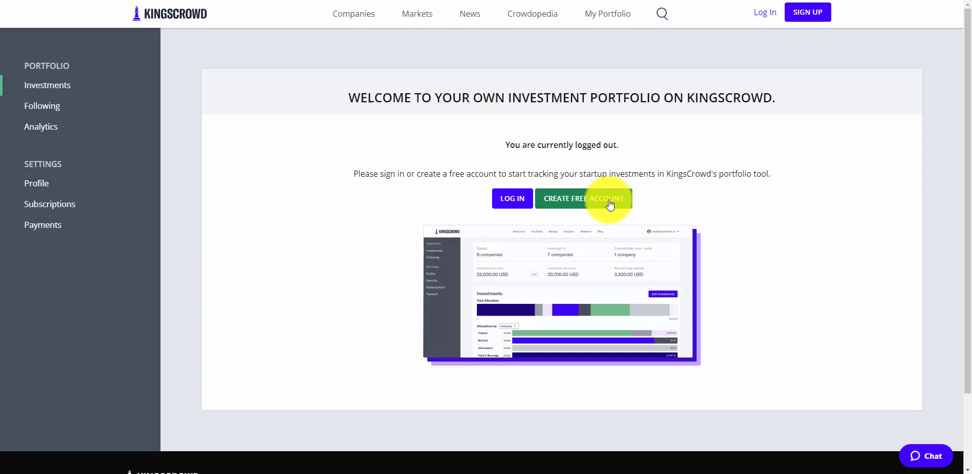
- Log in to the existing account from the logged-out portfolio page
left_click(521, 204)
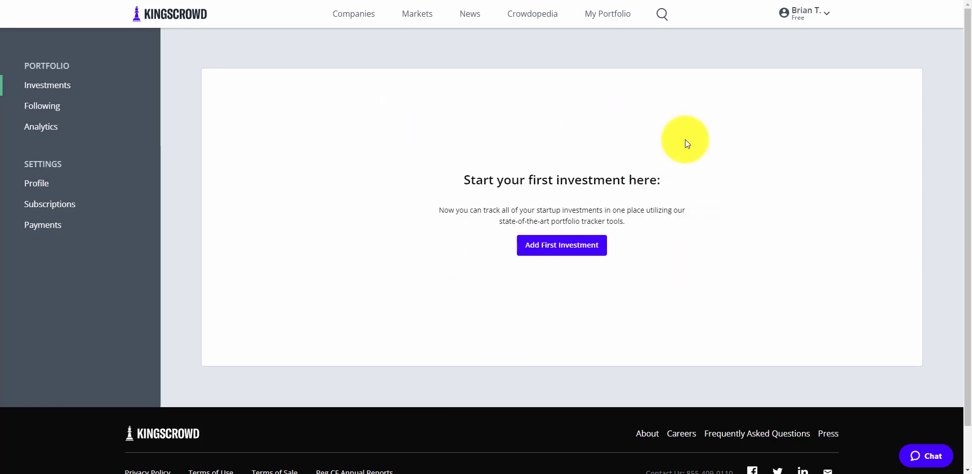
- Start adding the first investment with KingsCrowd as the company, and look through its available funding rounds
left_click(548, 250)
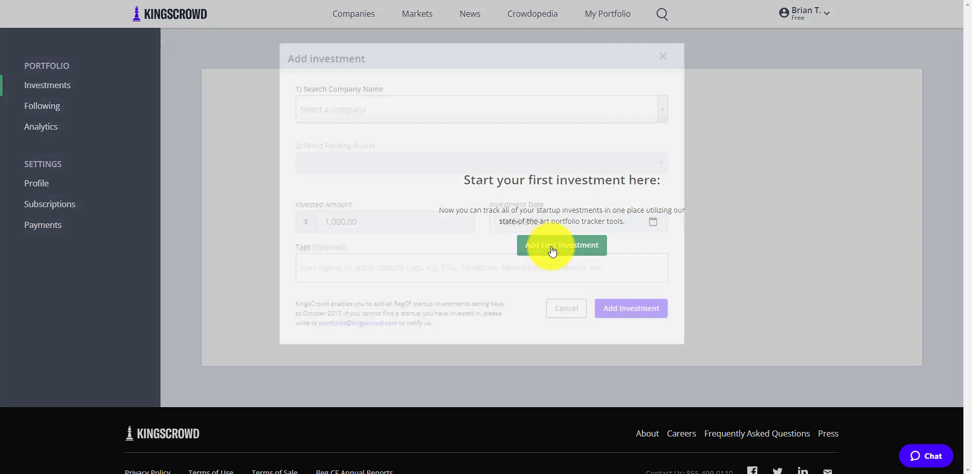
left_click(318, 111)
left_click(334, 140)
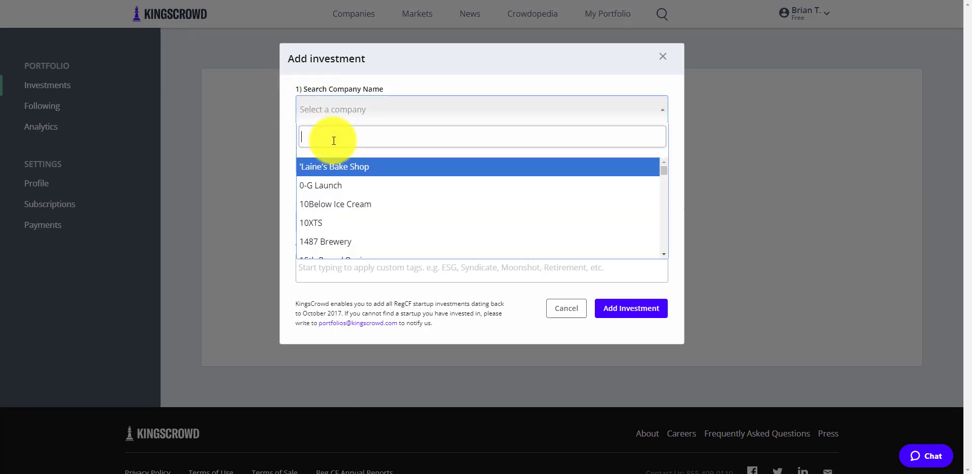
type("Kingscr")
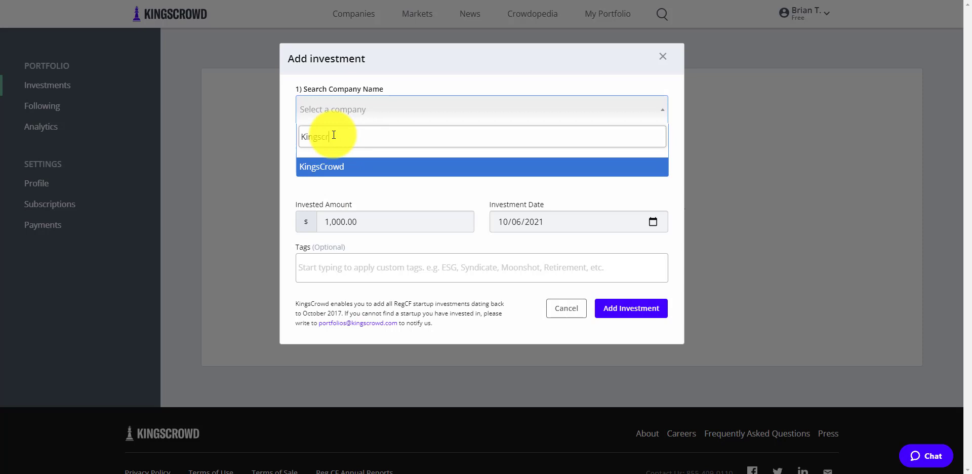
left_click(333, 169)
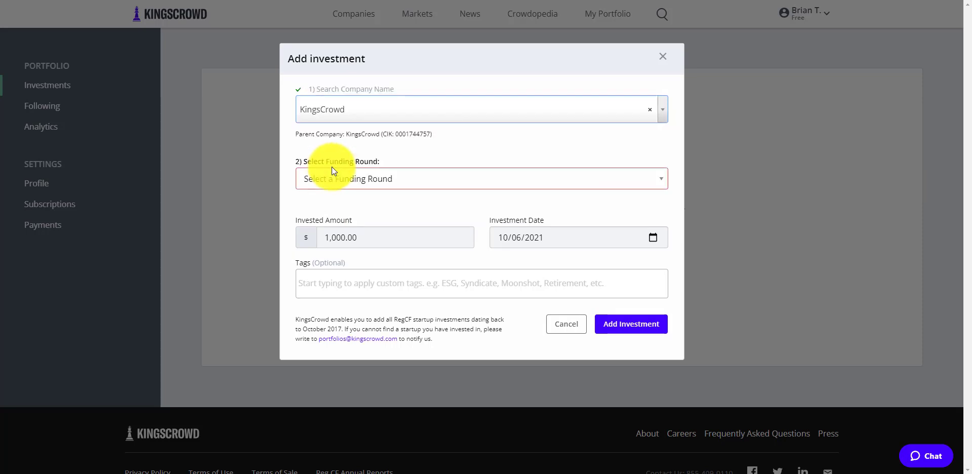
left_click(321, 180)
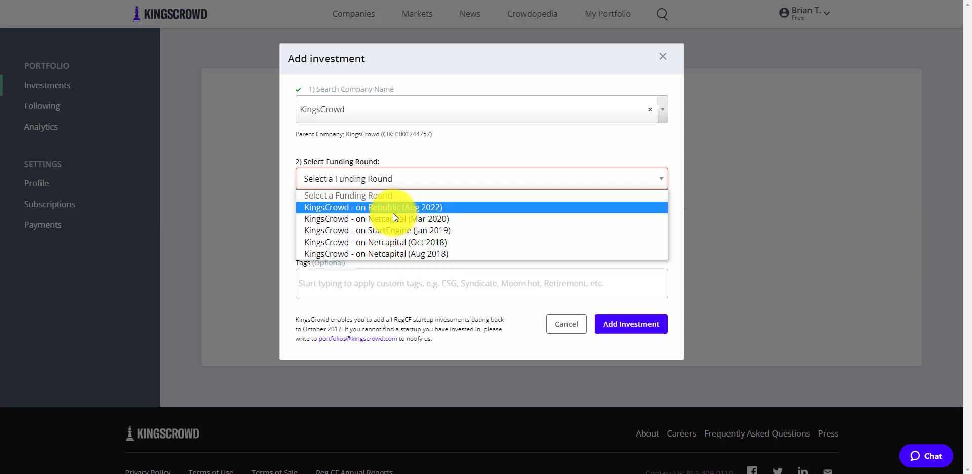
left_click(382, 120)
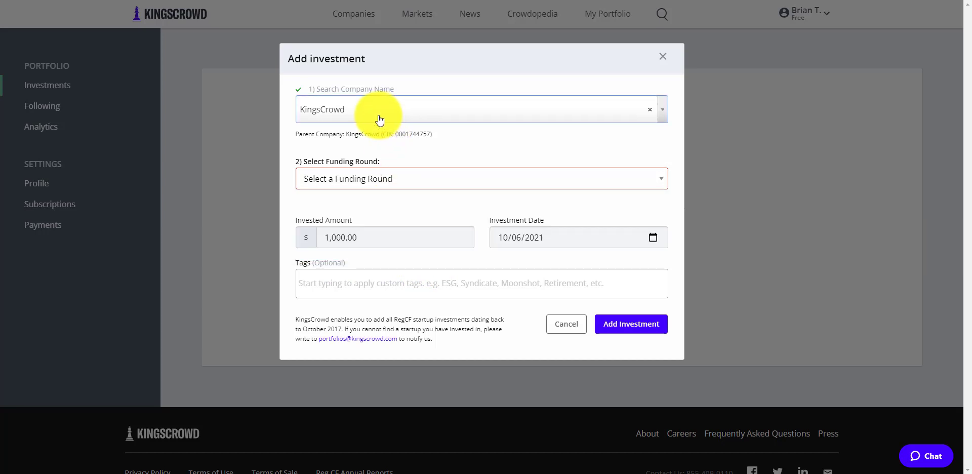
- Change the investment's company to Kingmakers Ops and set the invested amount to $100
left_click(405, 112)
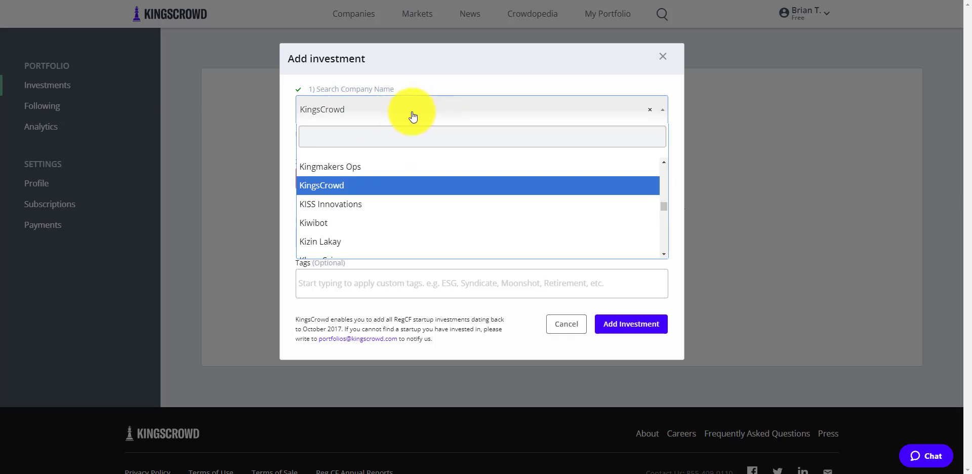
left_click(341, 168)
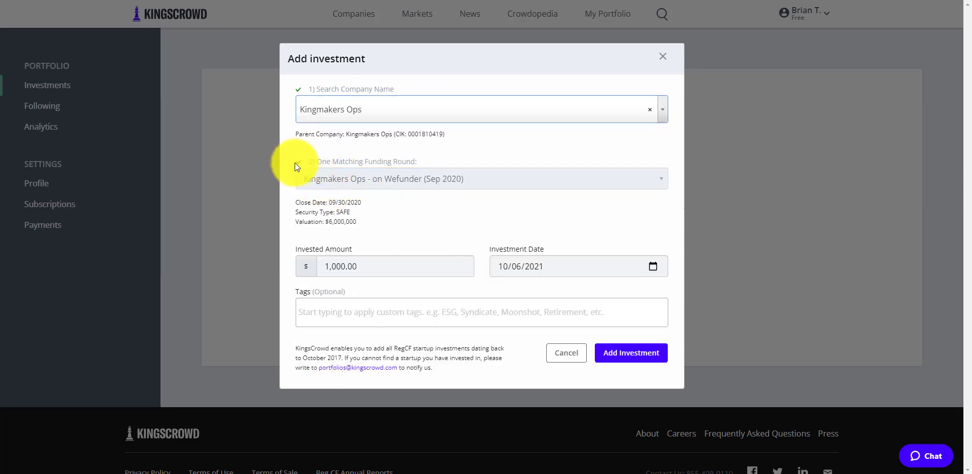
left_click(337, 266)
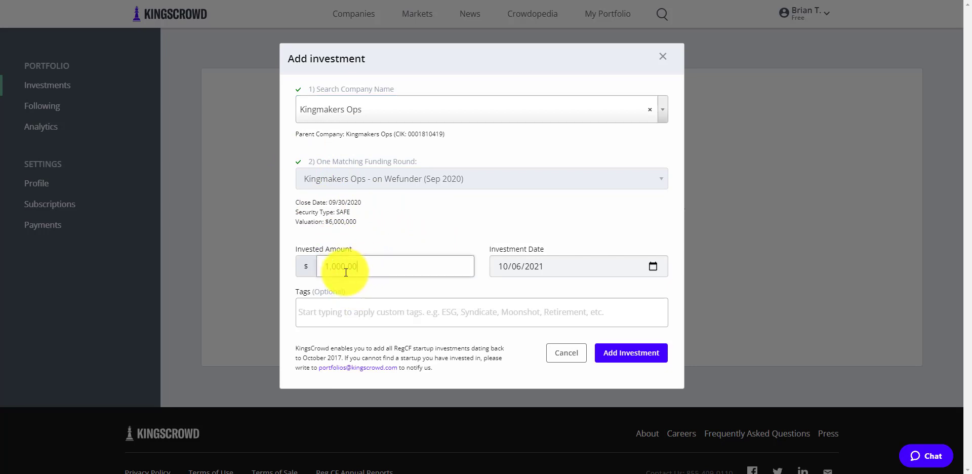
left_click_drag(321, 270, 528, 271)
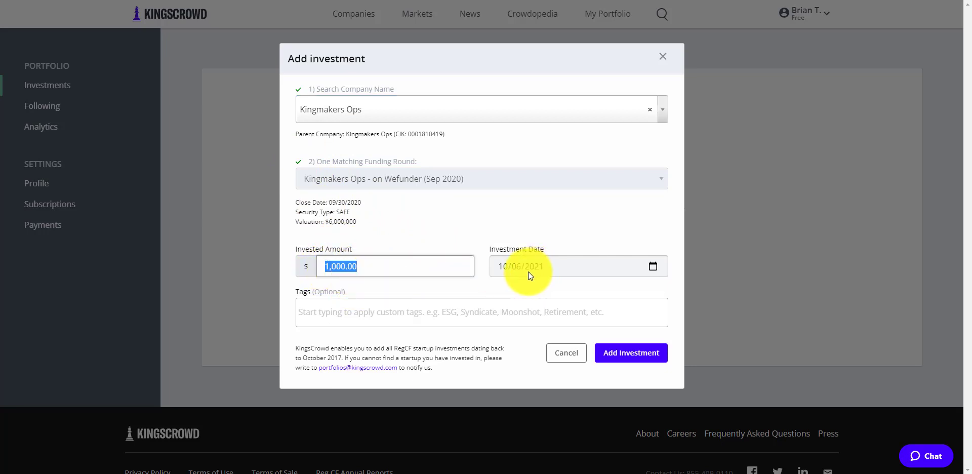
type("100")
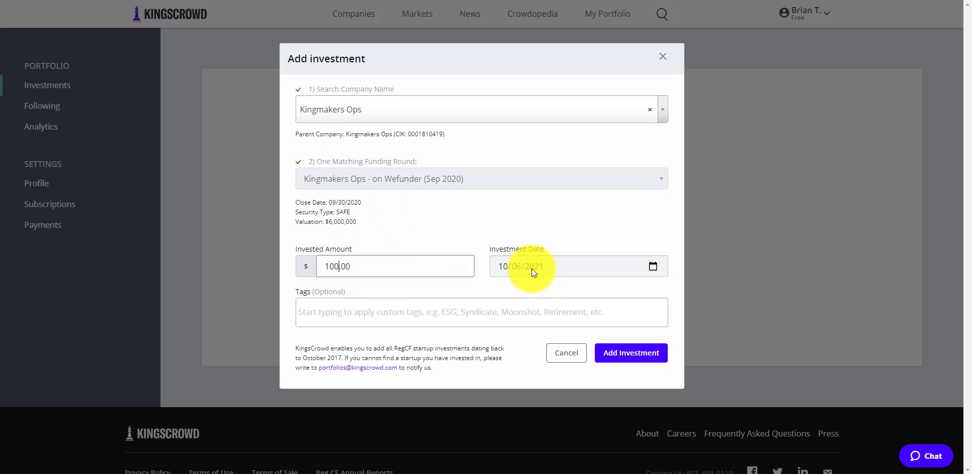
- Tag the Kingmakers Ops investment with 2019, TAXABLE, SPV and PERKS DELIVERED
left_click(340, 312)
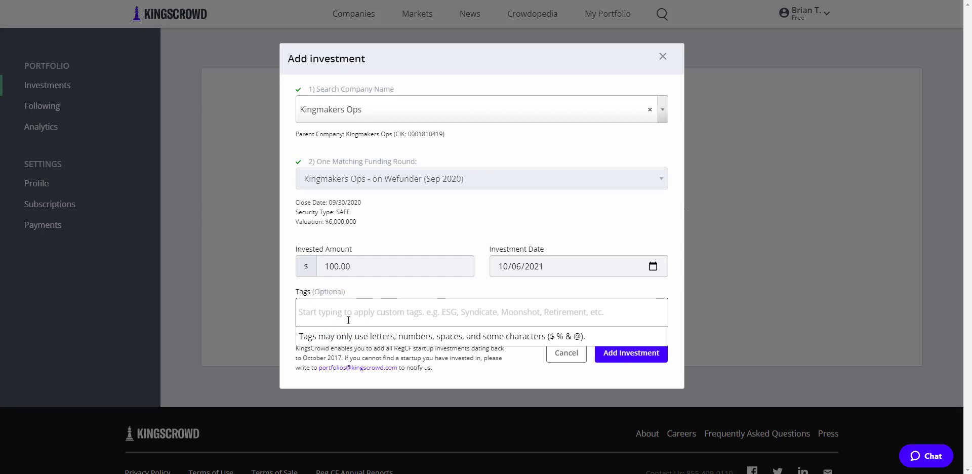
left_click(345, 318)
type("2019")
key("Return")
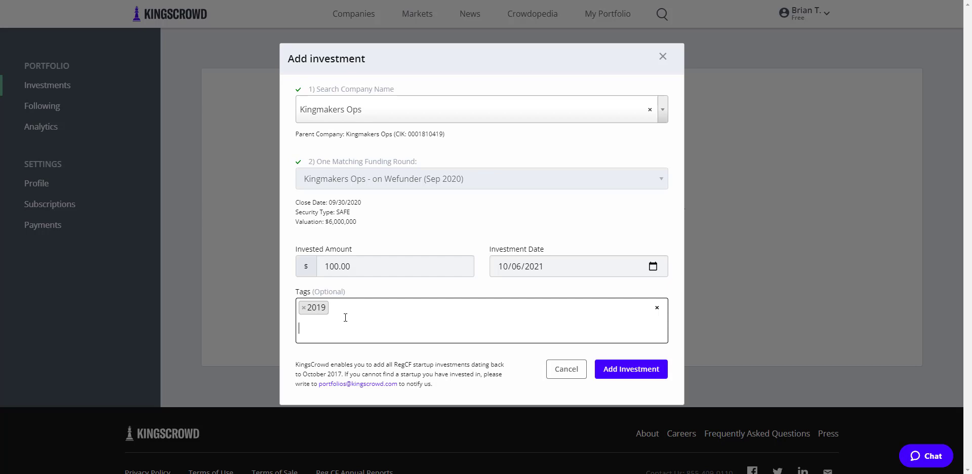
type("TAXABLE")
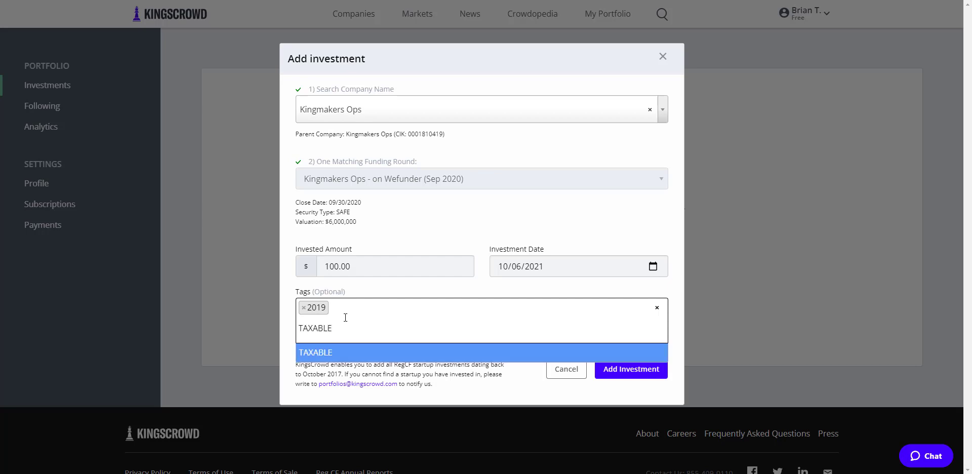
key("Return")
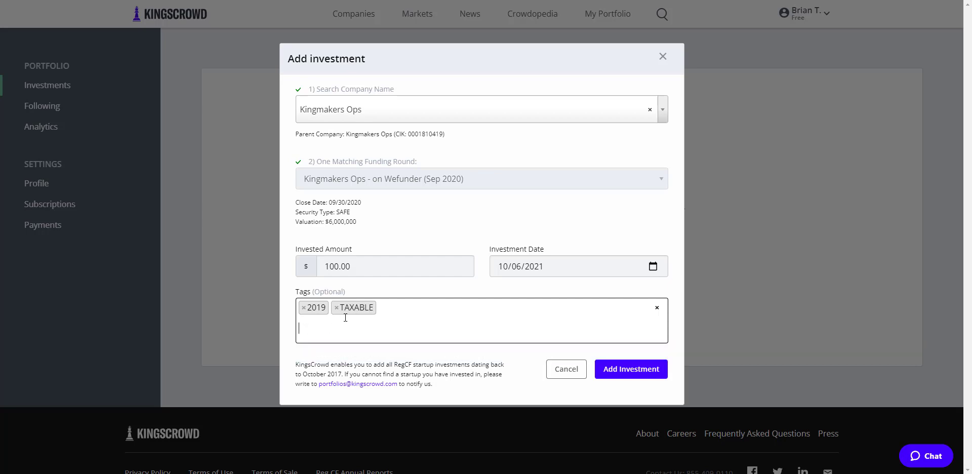
type("SPV")
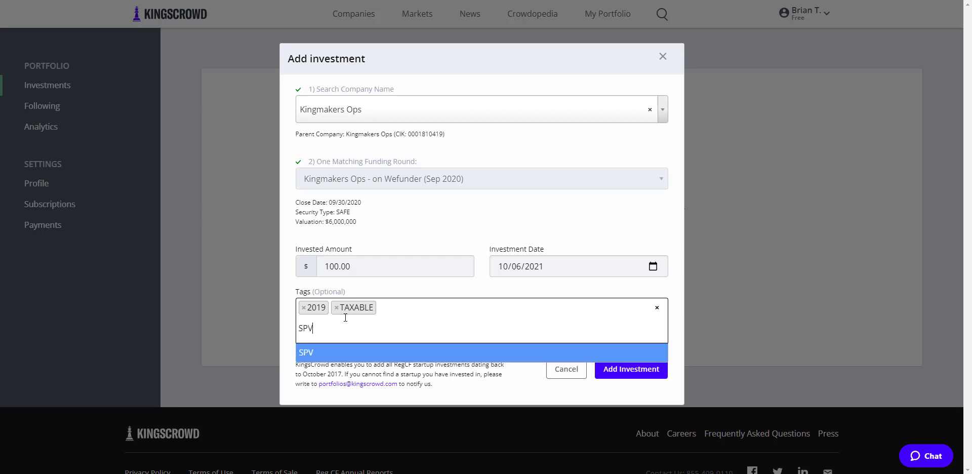
key("Return")
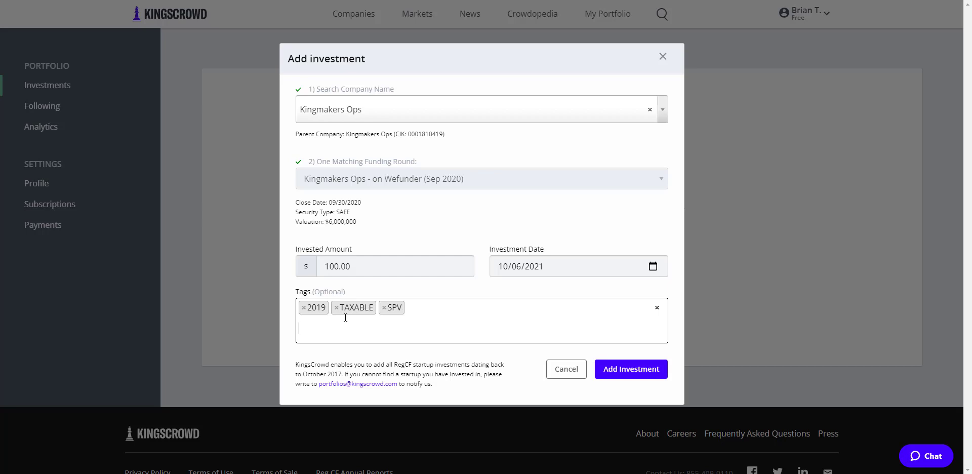
type("PERKS DELIVERED")
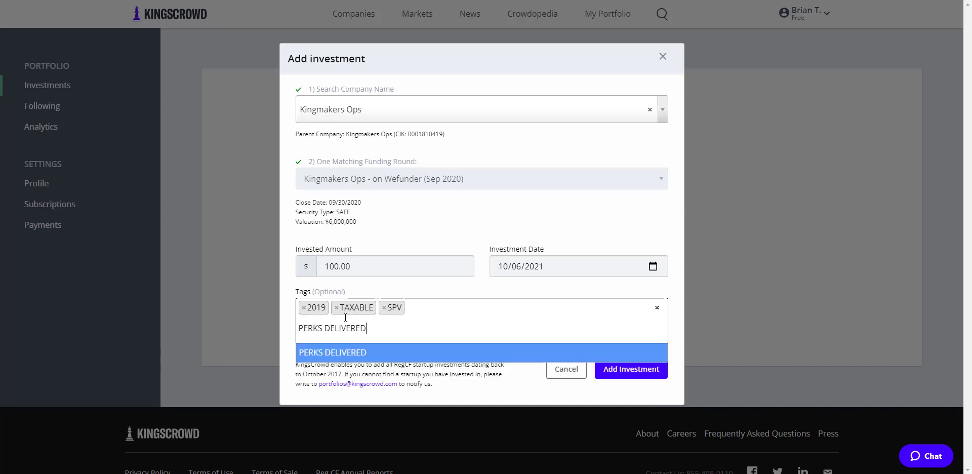
key("Return")
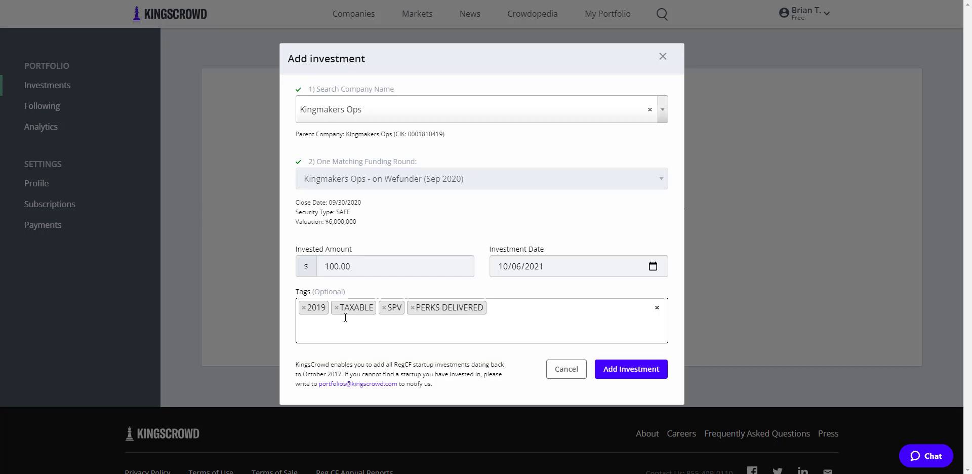
- Add the tag SAFE CONVERTED to the Kingmakers Ops investment, and cancel the form without adding the investment
double_click(342, 212)
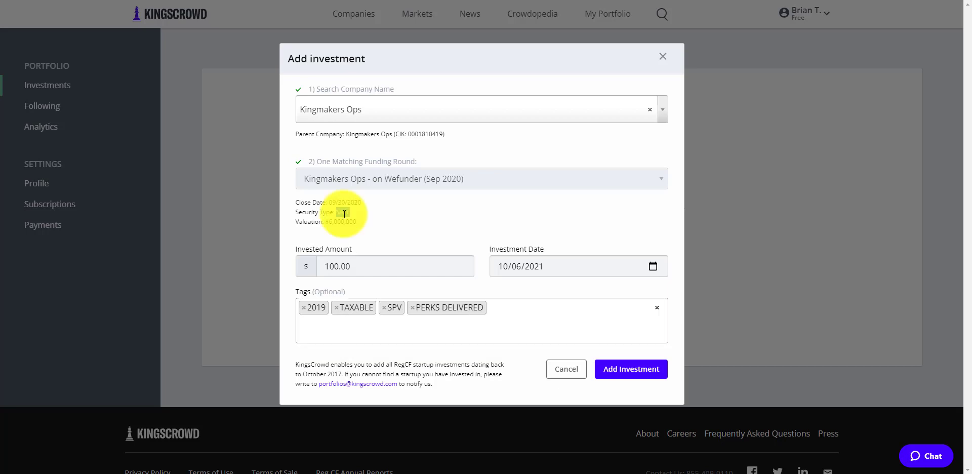
left_click(336, 334)
type("SAFE")
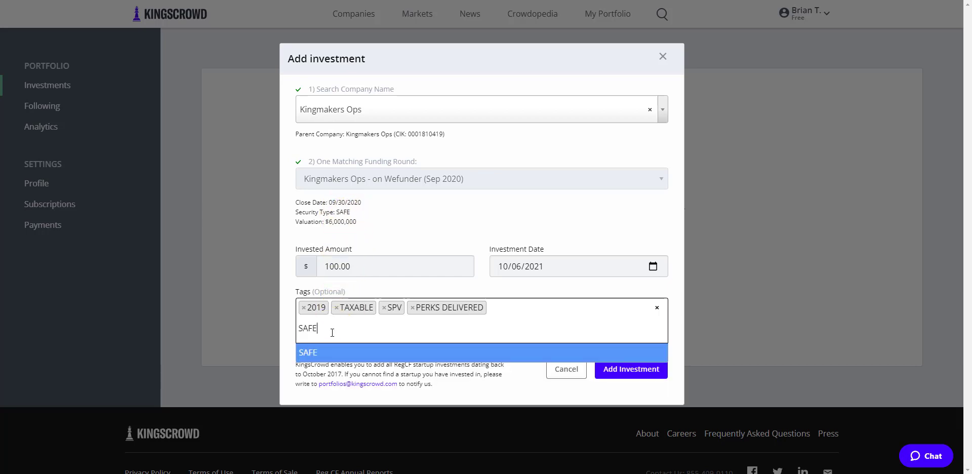
type(" CONVERTED")
key("Return")
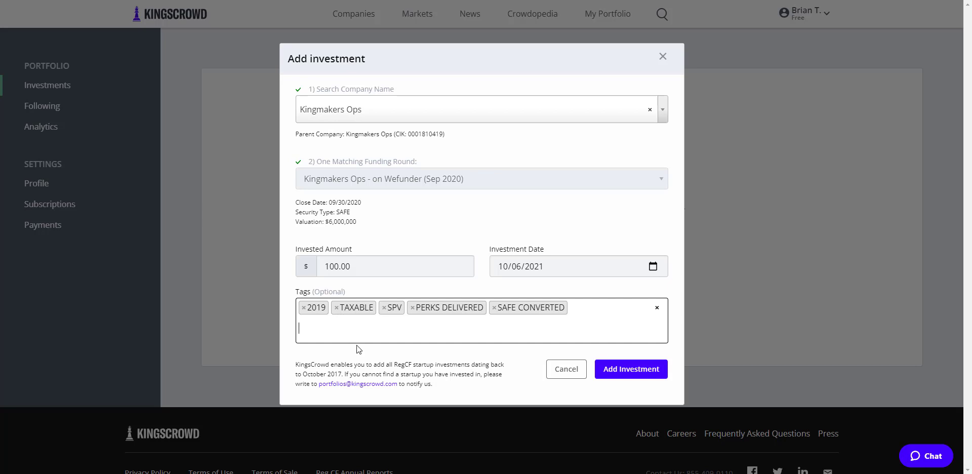
left_click(558, 371)
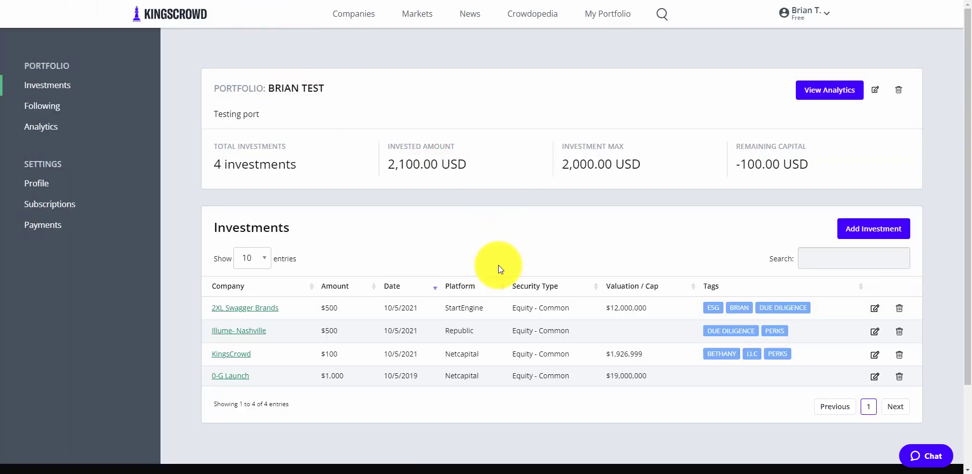
- Review the portfolio's investments table, sorting it in turn by company, amount, date and platform
scroll(514, 272, "down", 2)
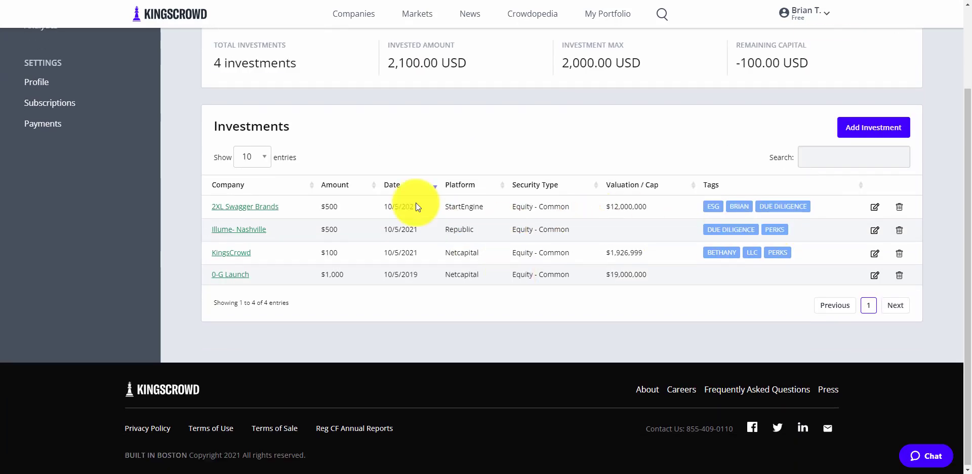
scroll(704, 233, "up", 2)
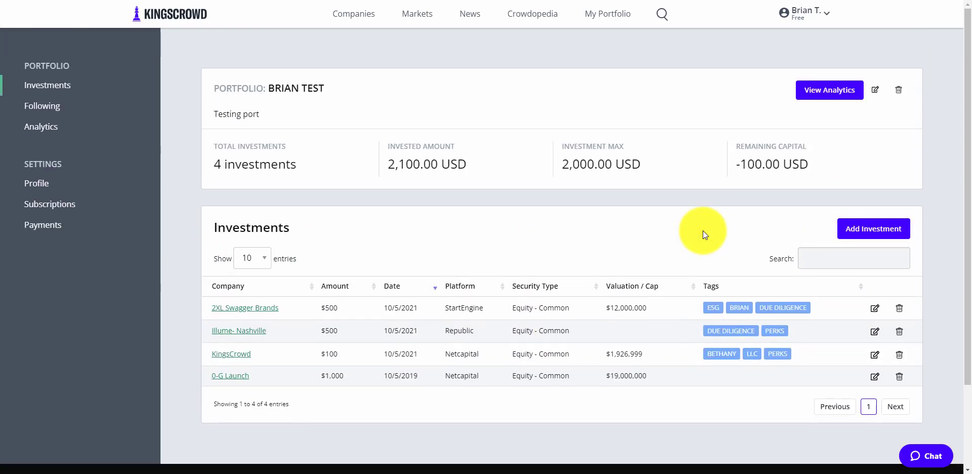
scroll(730, 310, "down", 2)
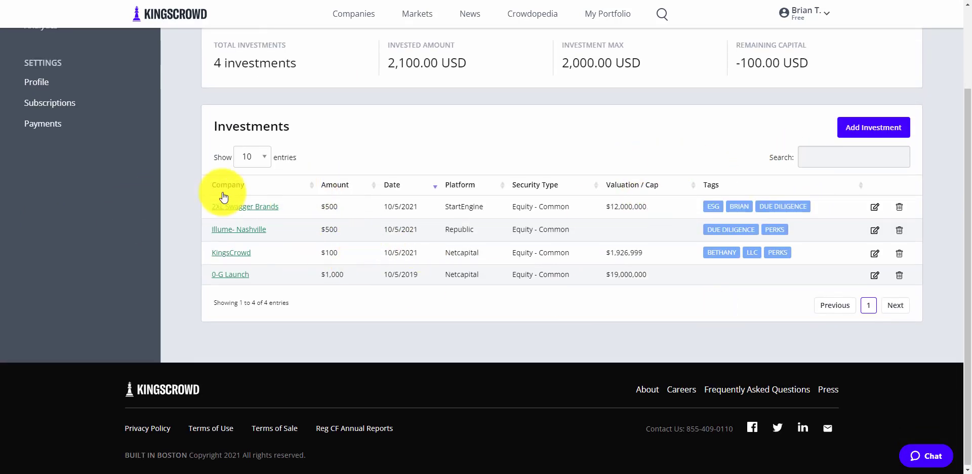
left_click(291, 186)
left_click(333, 186)
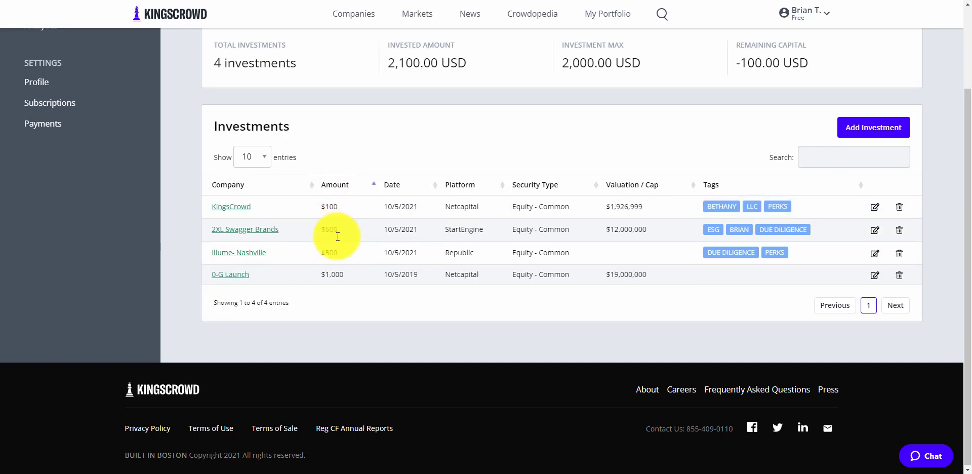
left_click(395, 188)
left_click(473, 185)
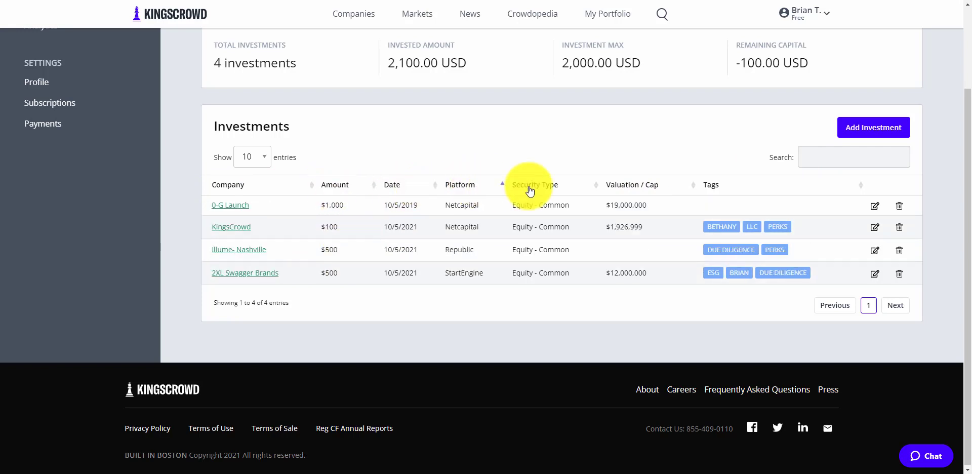
- Sort the portfolio's investments table by security type and by valuation / cap
left_click(549, 187)
left_click(652, 191)
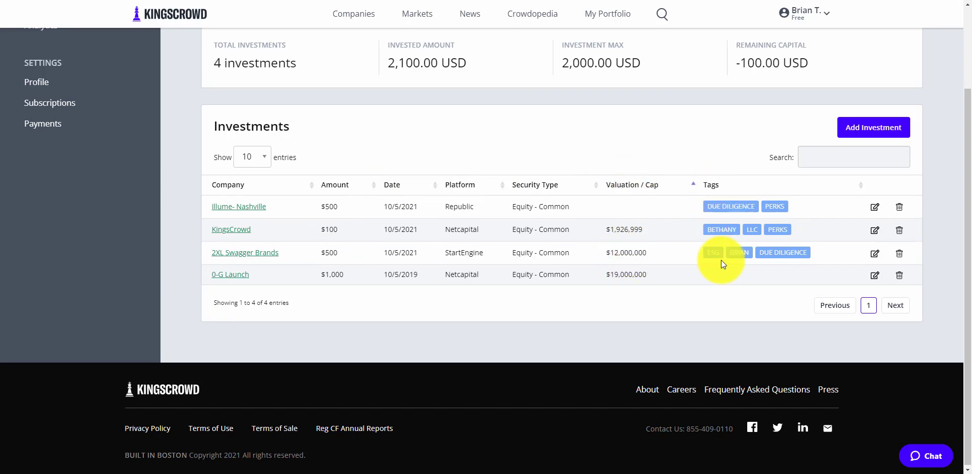
- Search the investments table for king, replace it with the first four letters of the KingsCrowd row's first tag, and clear the search
left_click(812, 161)
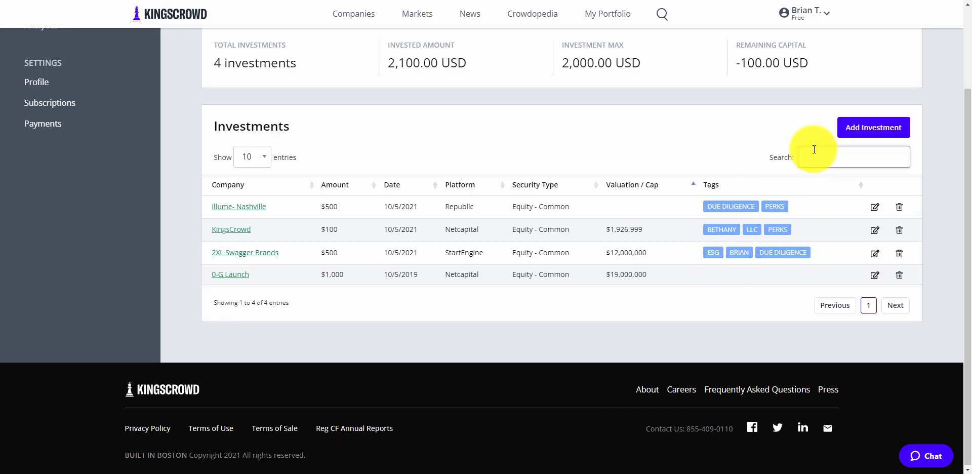
type("king")
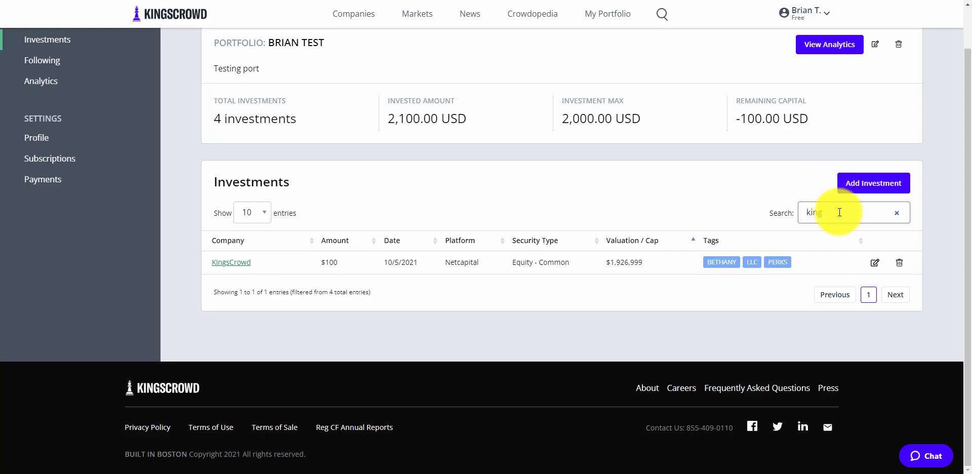
key("BackSpace")
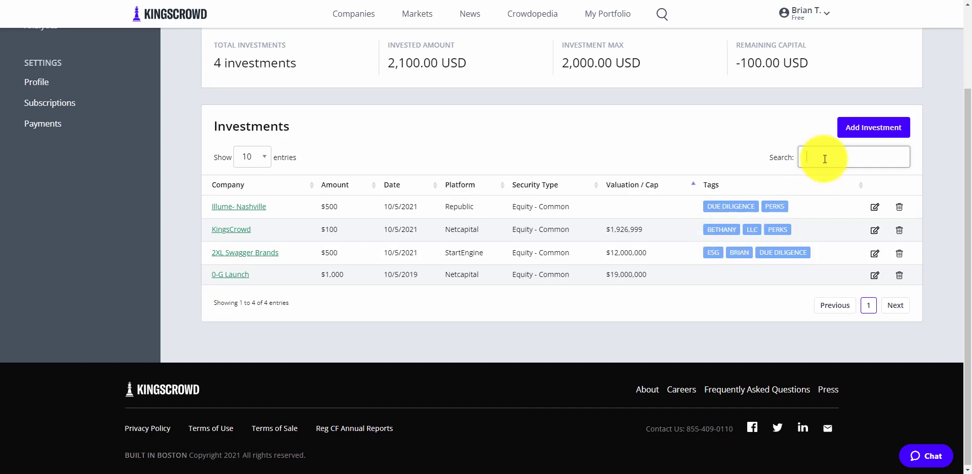
type("BETH")
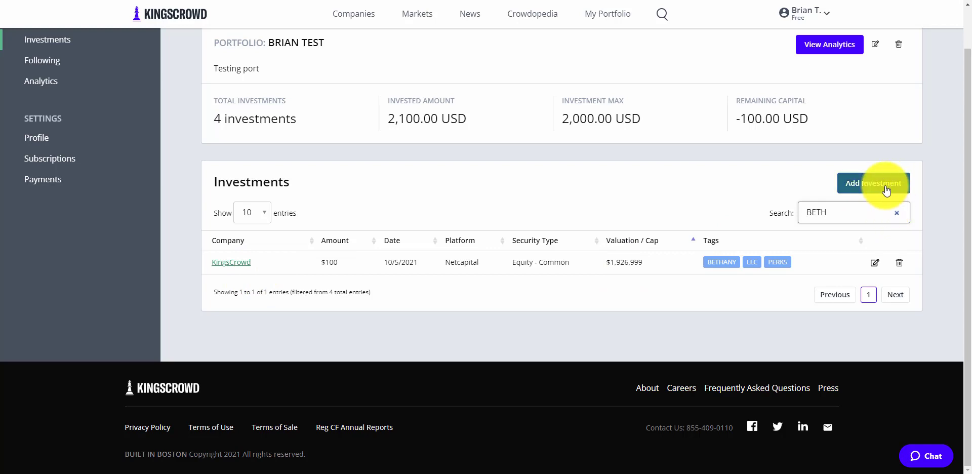
key("ctrl+a")
key("BackSpace")
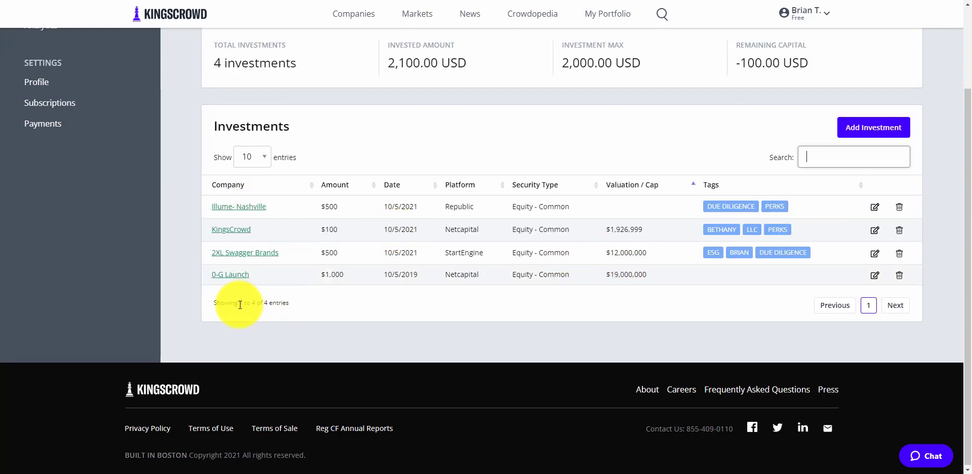
- Check the choices for entries shown per page, and review the portfolio's description, total investments and remaining capital
left_click(247, 156)
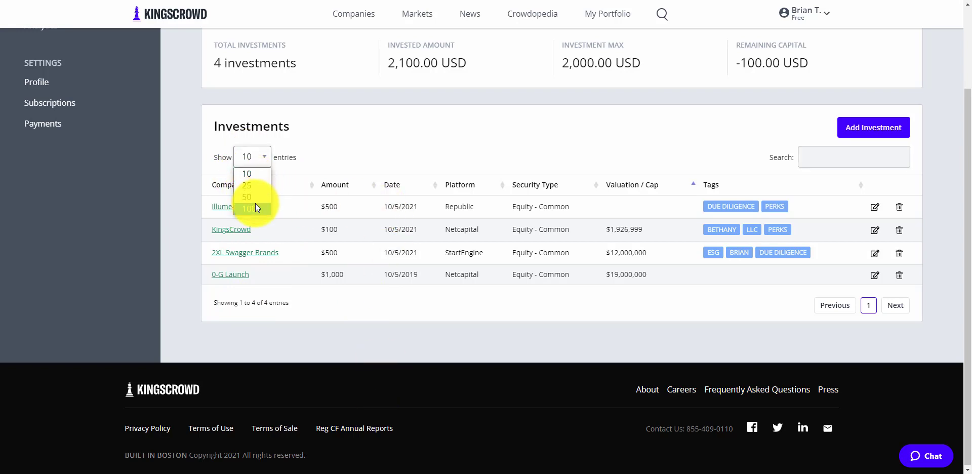
left_click(379, 135)
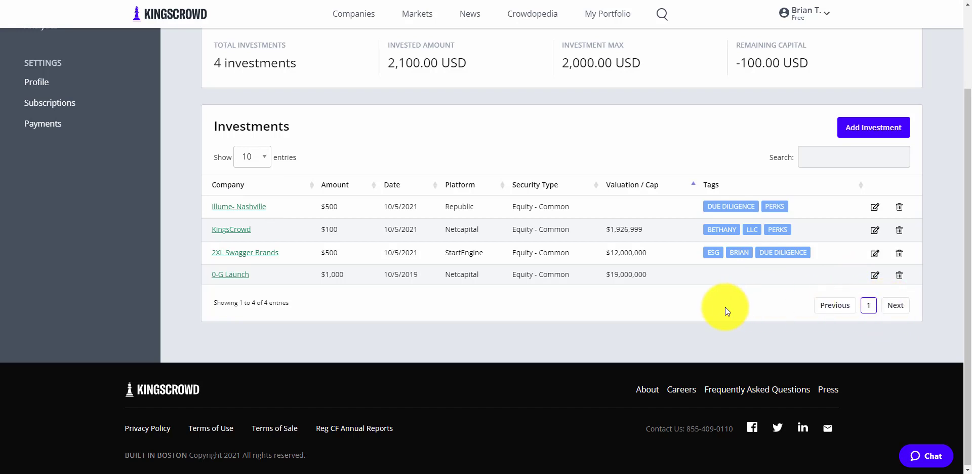
scroll(724, 307, "up", 2)
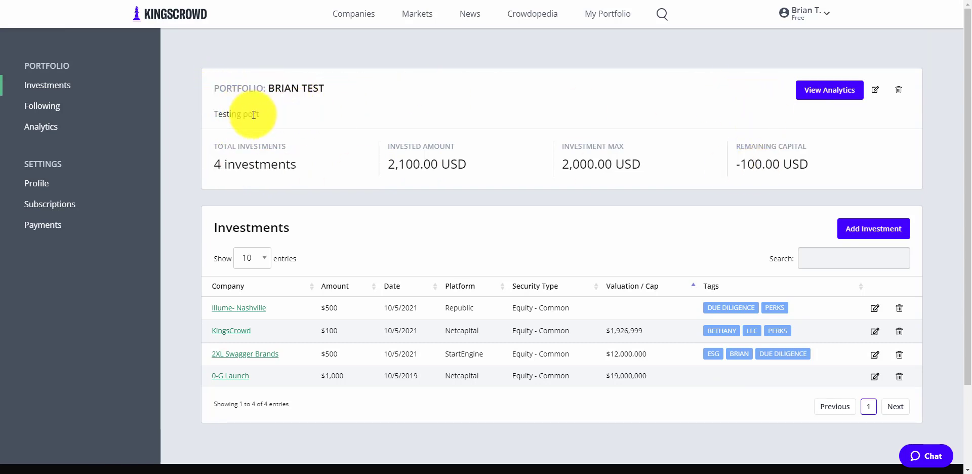
left_click_drag(260, 114, 211, 117)
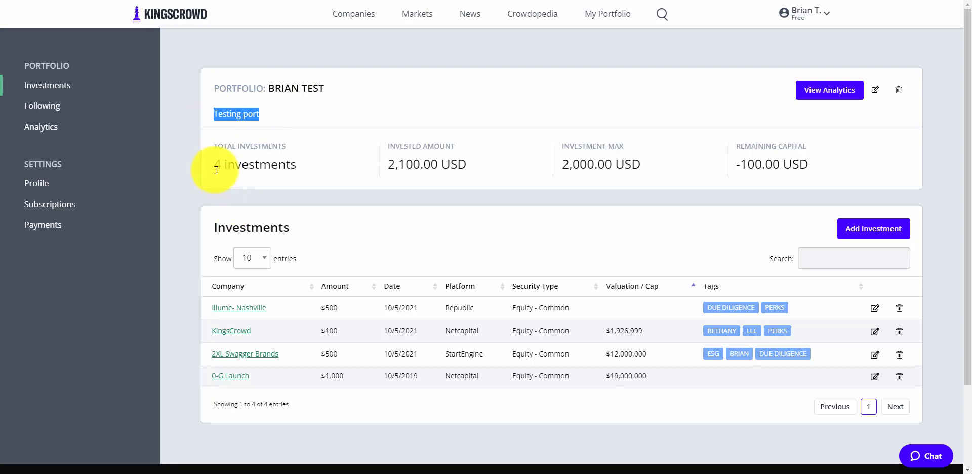
left_click_drag(216, 165, 318, 167)
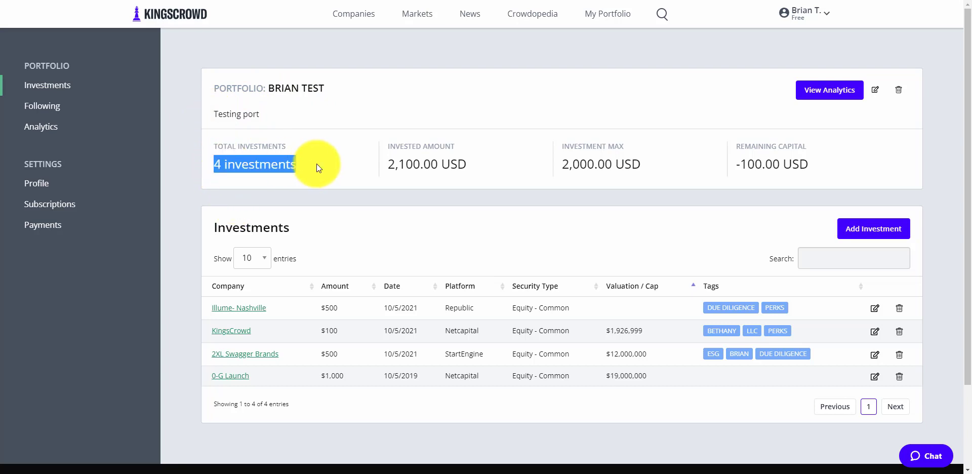
left_click(385, 161)
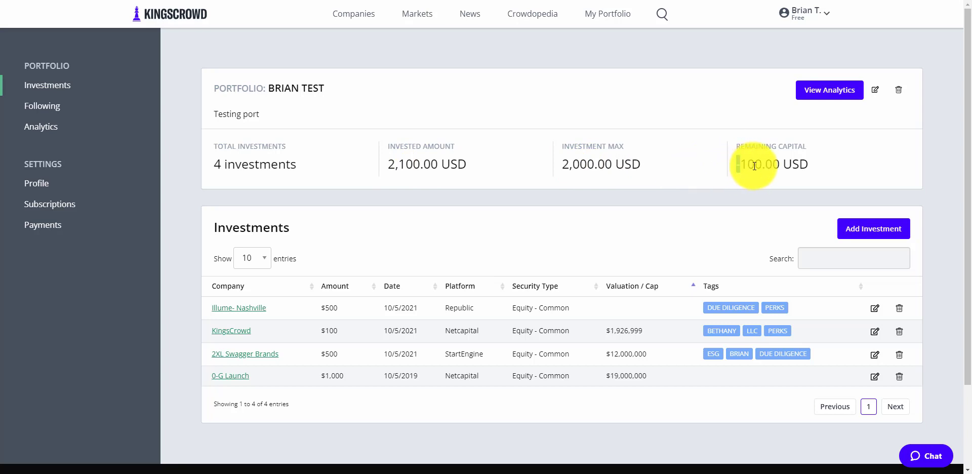
left_click_drag(736, 165, 813, 167)
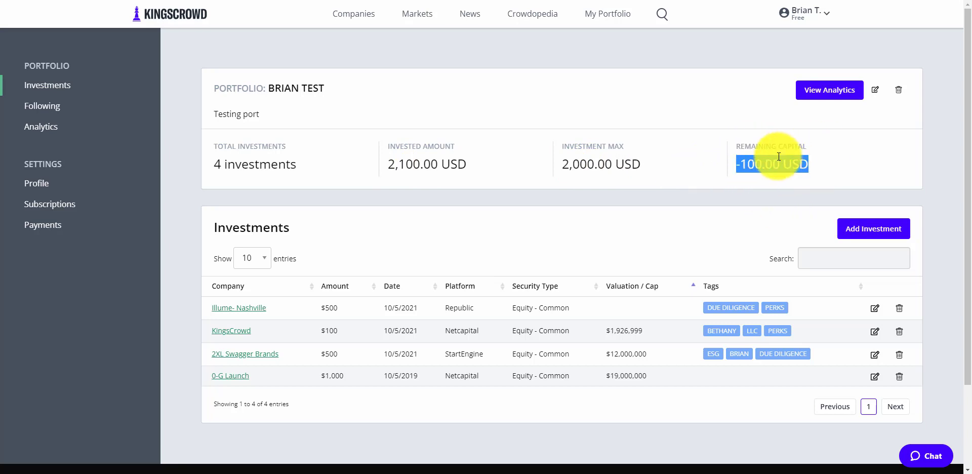
left_click(574, 168)
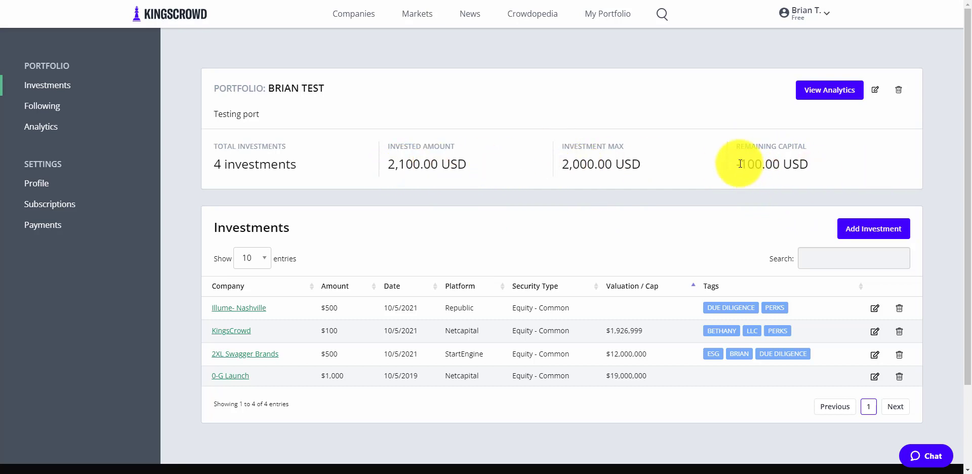
left_click_drag(740, 164, 814, 165)
left_click(716, 168)
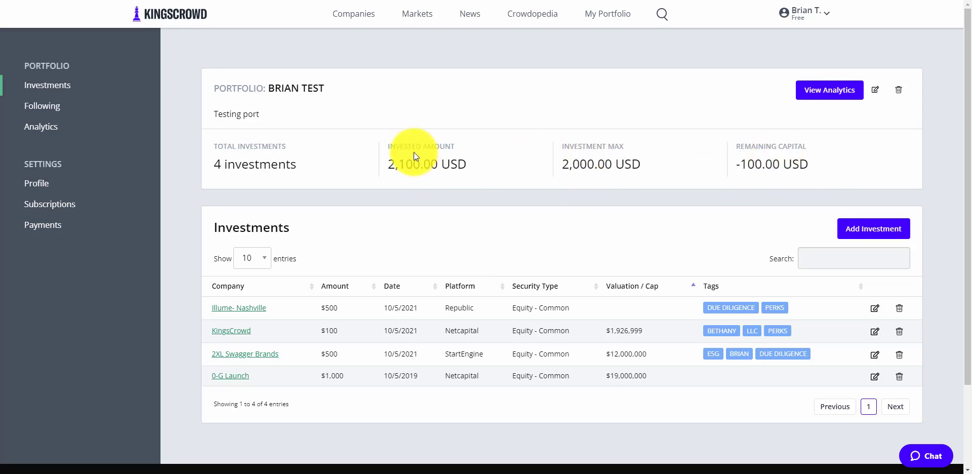
- Open the portfolio's update form, inspect its name, description and investment max fields, and close it without changes
left_click(876, 91)
left_click(380, 129)
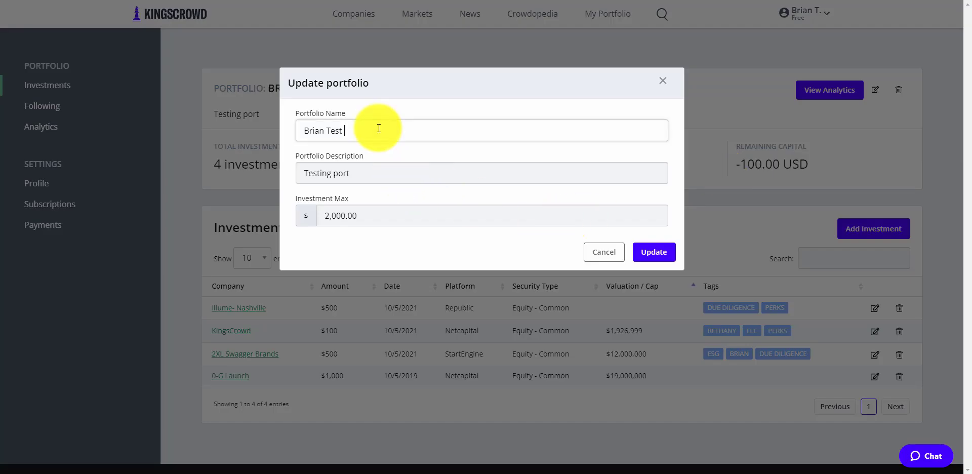
left_click(363, 182)
left_click(427, 211)
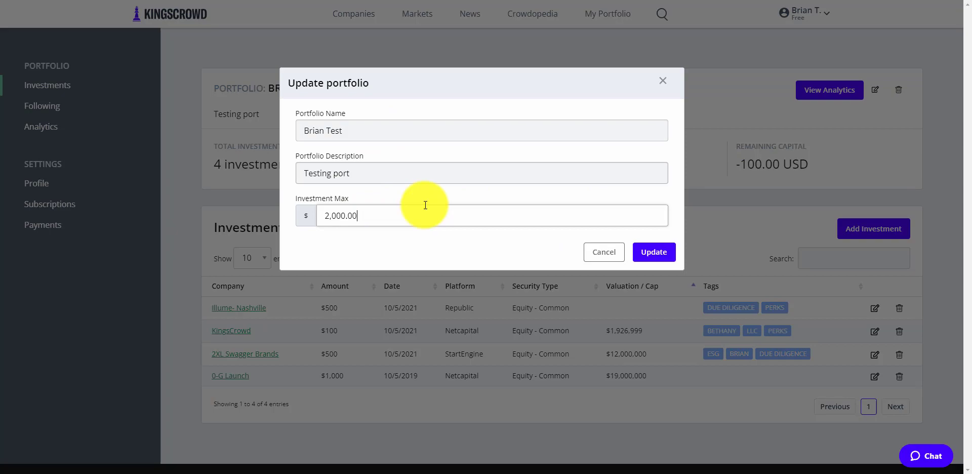
left_click(662, 83)
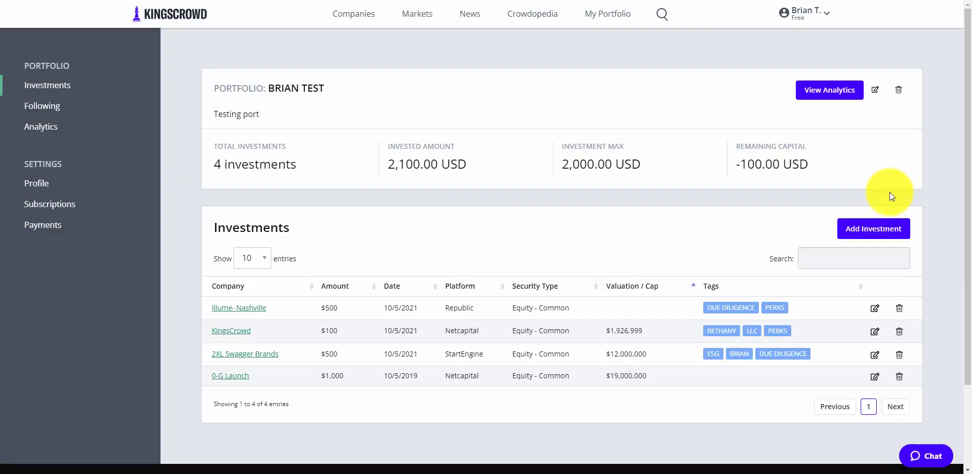
- Start deleting the portfolio and cancel, and do the same for the Illume- Nashville investment
left_click(900, 91)
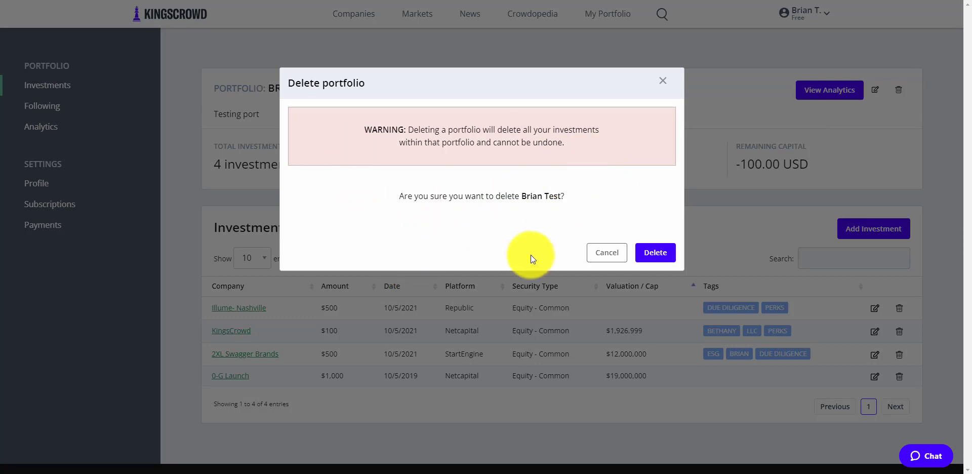
left_click(606, 252)
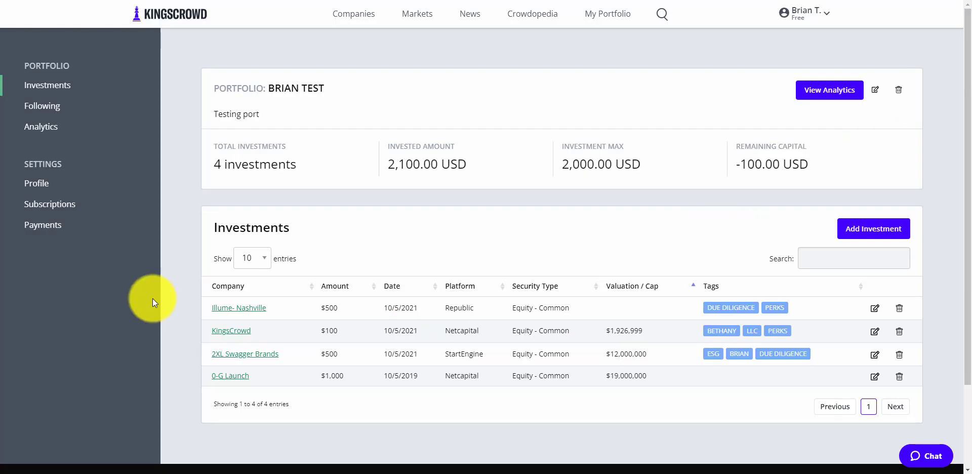
left_click(899, 308)
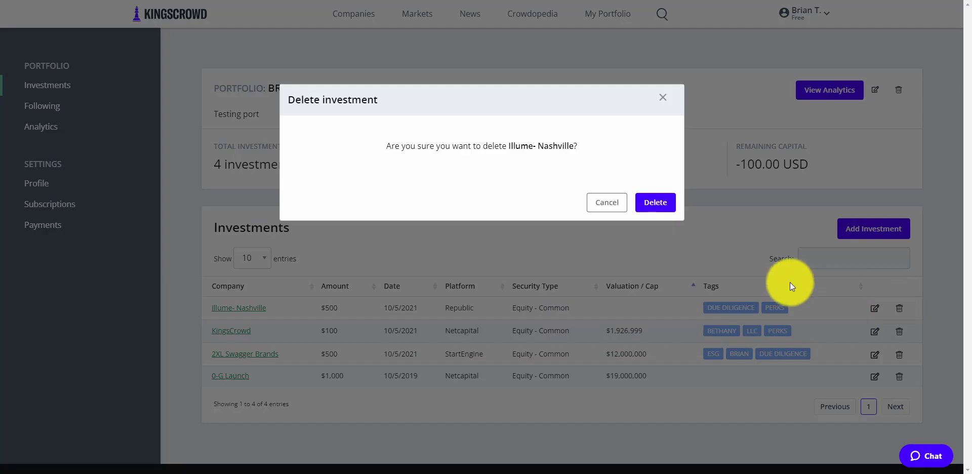
left_click(606, 202)
- Open the Illume- Nashville investment for editing, add the third existing tag, remove it again, and cancel the form
left_click(874, 307)
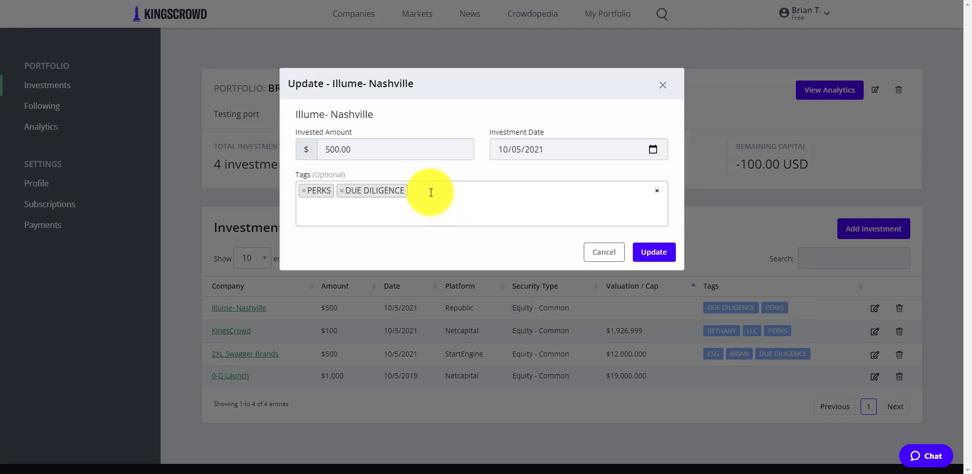
left_click(430, 192)
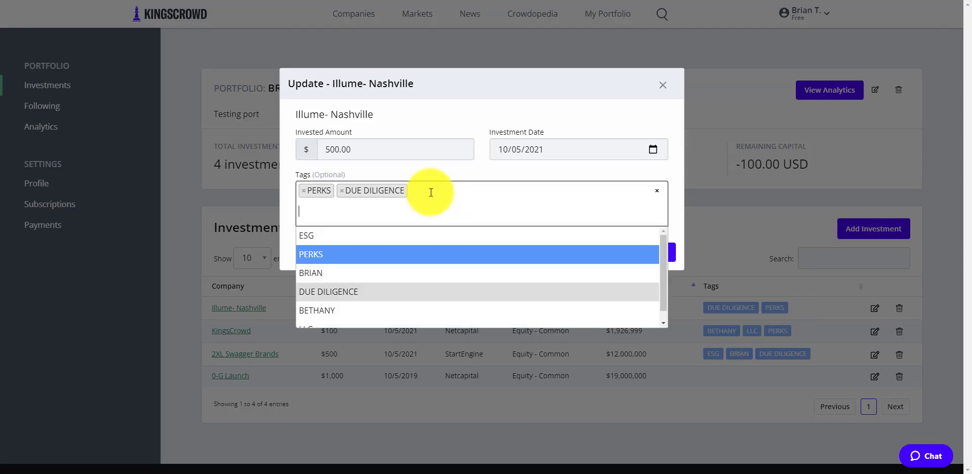
left_click(336, 273)
left_click(356, 198)
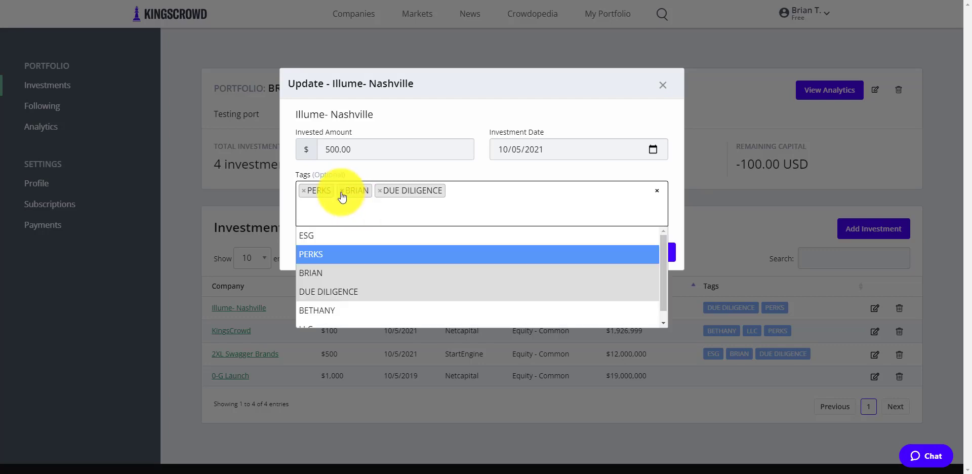
left_click(341, 191)
left_click(625, 110)
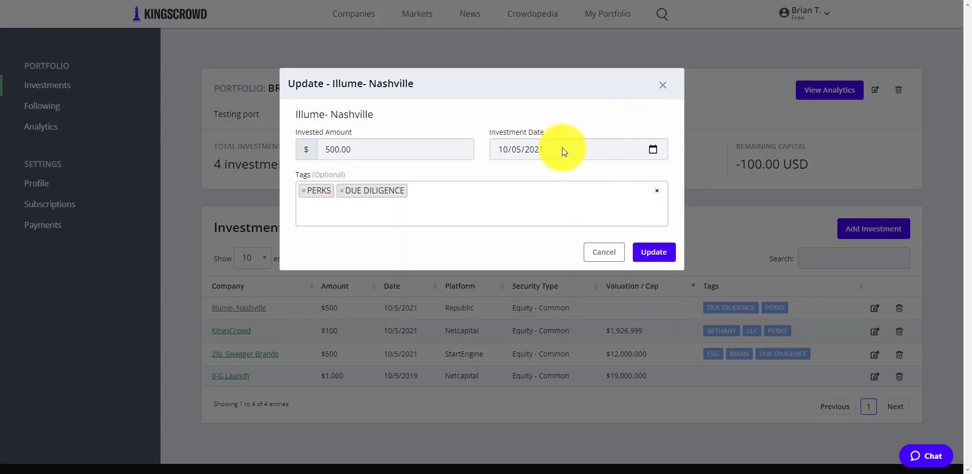
left_click(562, 148)
left_click(612, 253)
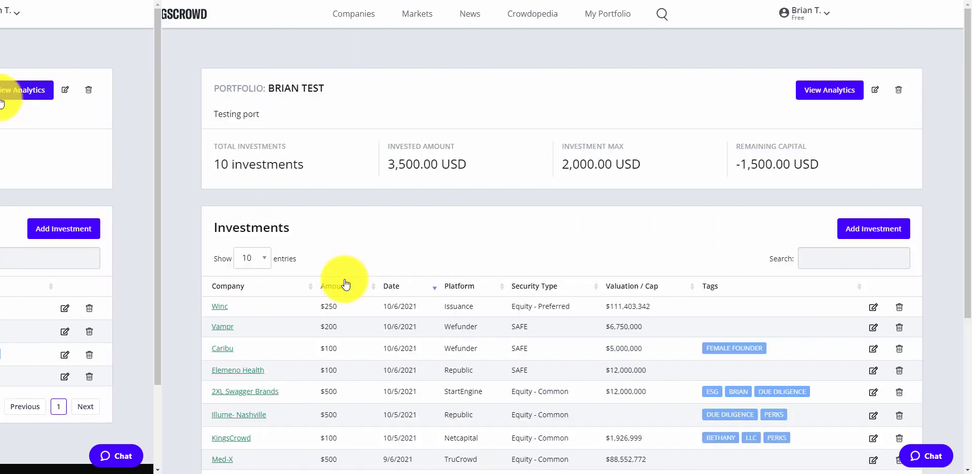
- Open the portfolio's analytics and review the founder and social impact shares, the industry allocation and the investments list
scroll(351, 278, "up", 2)
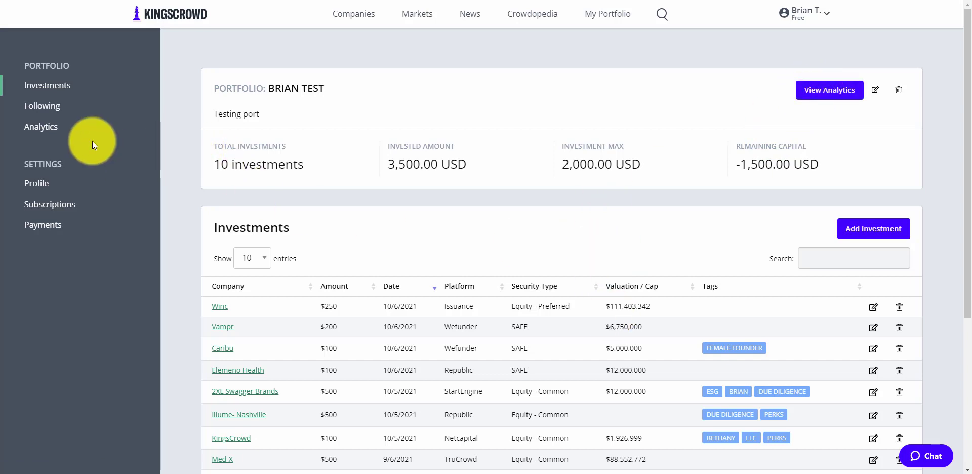
left_click(77, 130)
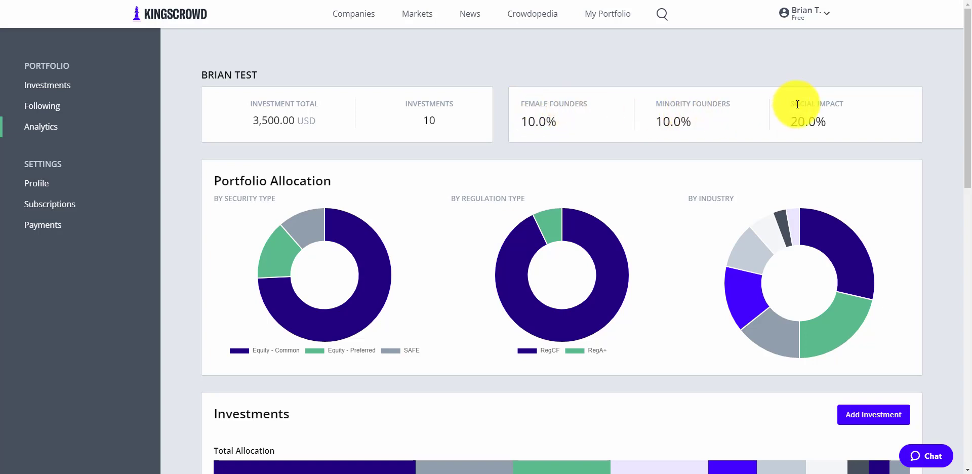
left_click_drag(770, 119, 514, 105)
left_click(622, 152)
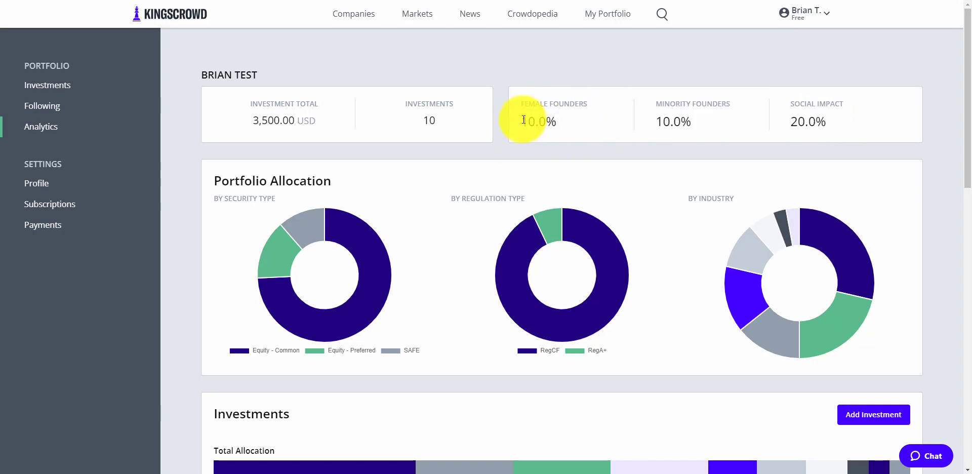
scroll(645, 172, "down", 9)
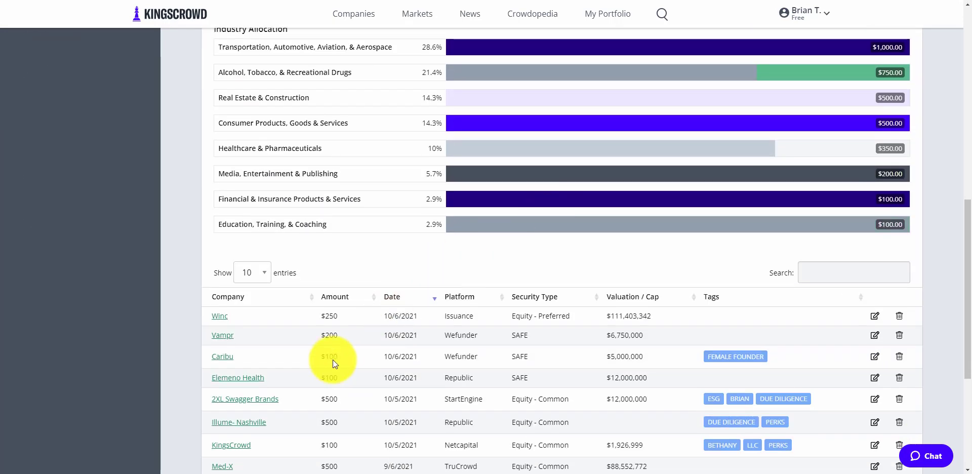
scroll(332, 360, "down", 4)
scroll(552, 246, "up", 13)
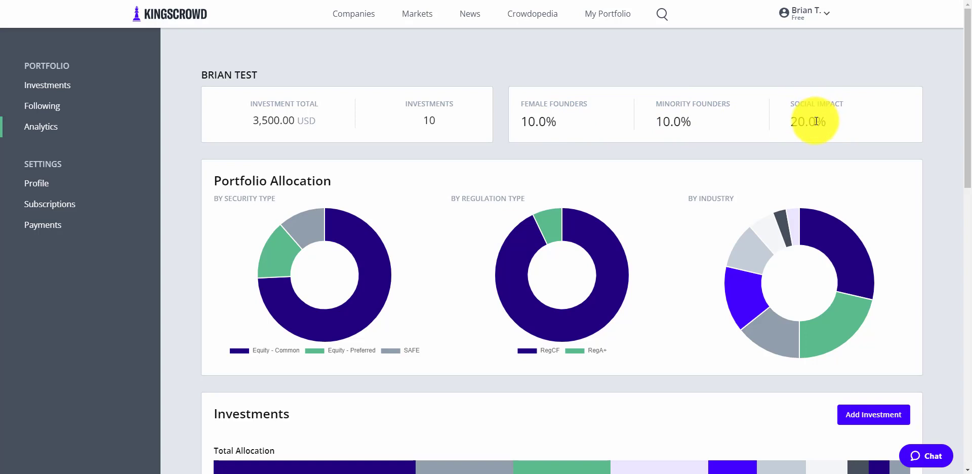
- Examine the segment amounts in the portfolio allocation charts by security type and by regulation type
mouse_move(277, 253)
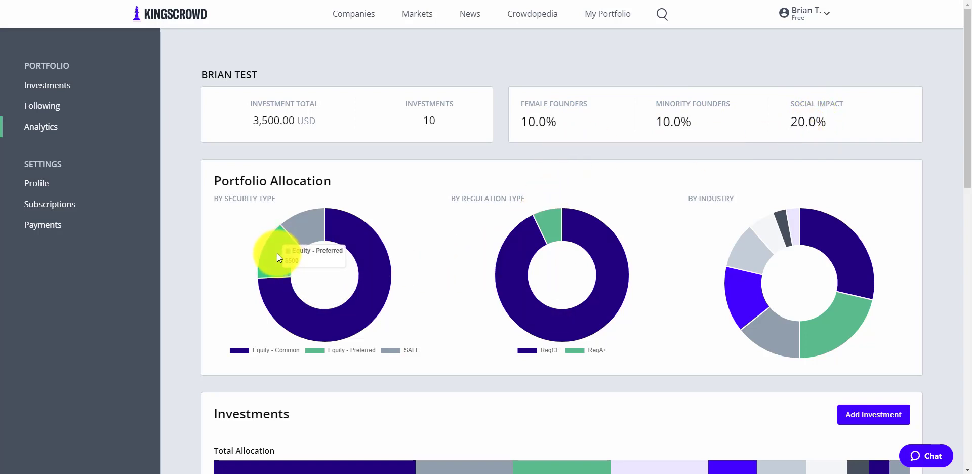
mouse_move(303, 236)
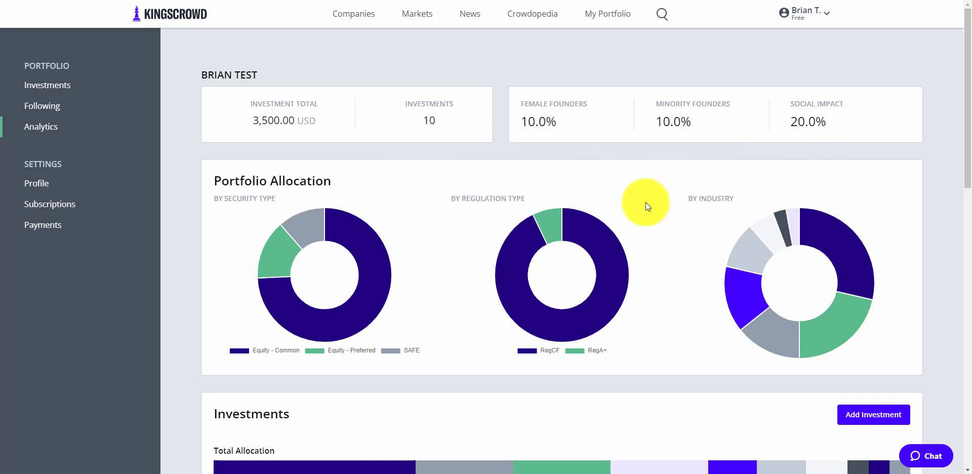
mouse_move(350, 229)
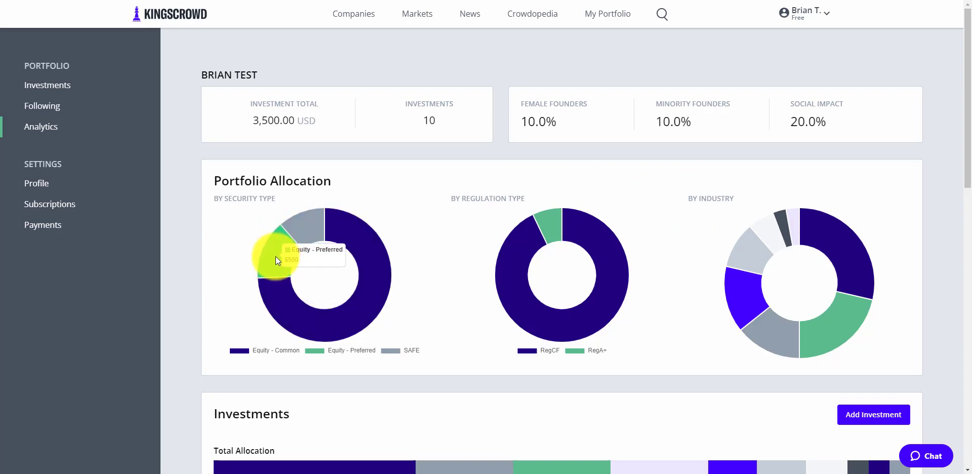
mouse_move(516, 241)
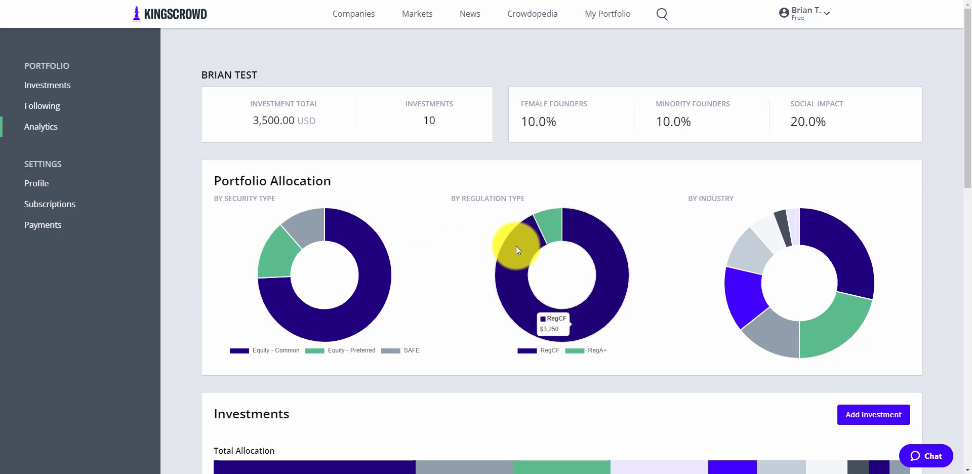
- Examine the industry chart's segment amounts, the companies in the total allocation bar, and the industry allocation bars
mouse_move(548, 224)
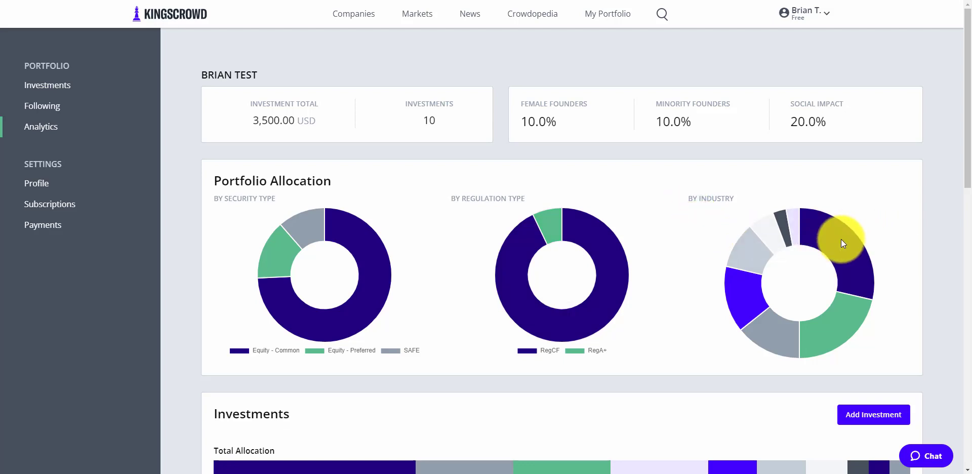
mouse_move(843, 321)
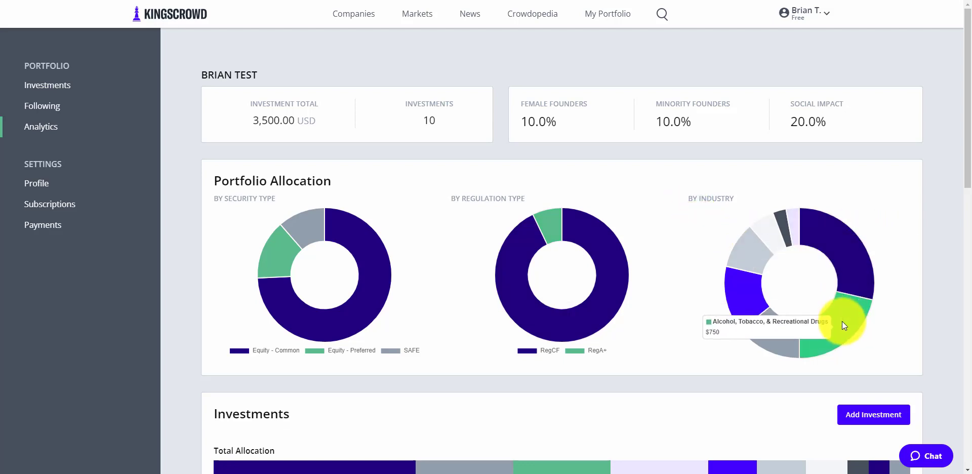
mouse_move(752, 262)
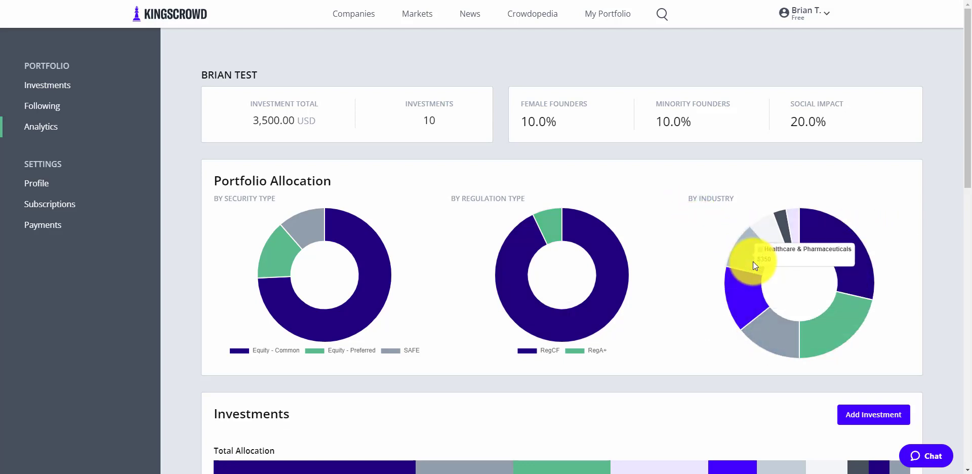
mouse_move(792, 219)
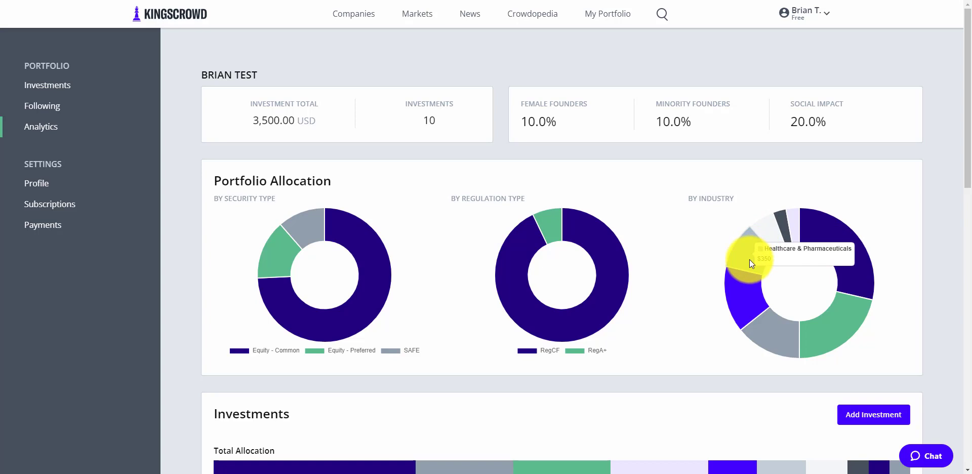
scroll(670, 269, "down", 6)
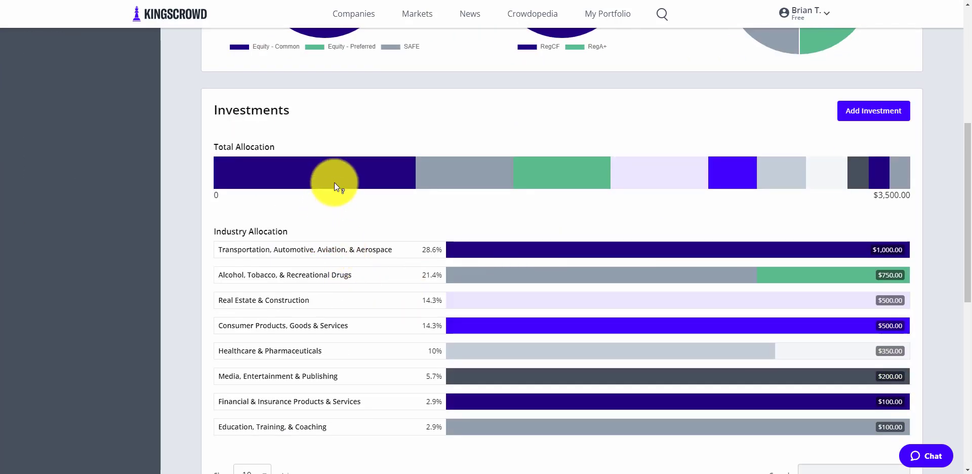
mouse_move(448, 173)
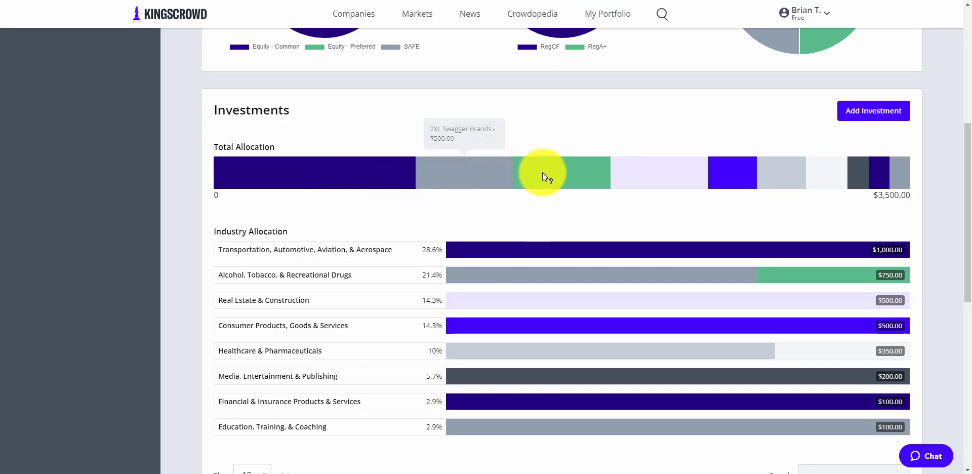
scroll(725, 170, "down", 2)
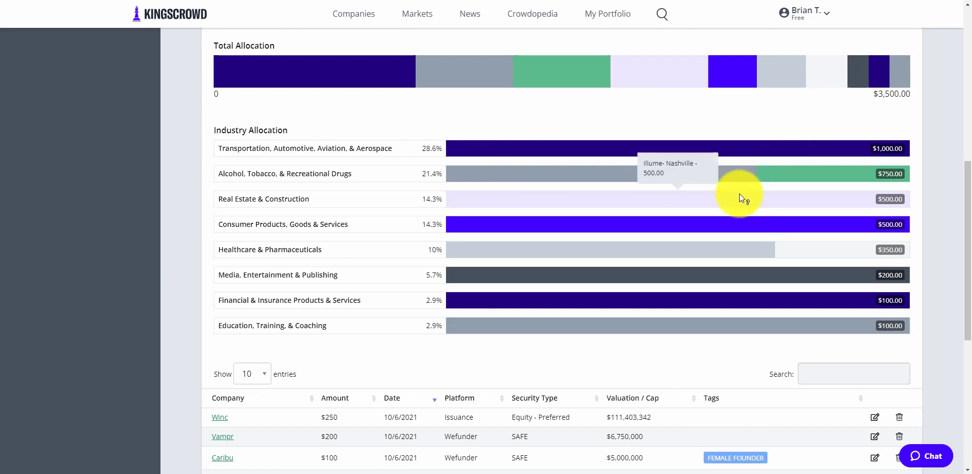
- Search the investments list for "kings" and clear the search
scroll(722, 252, "down", 4)
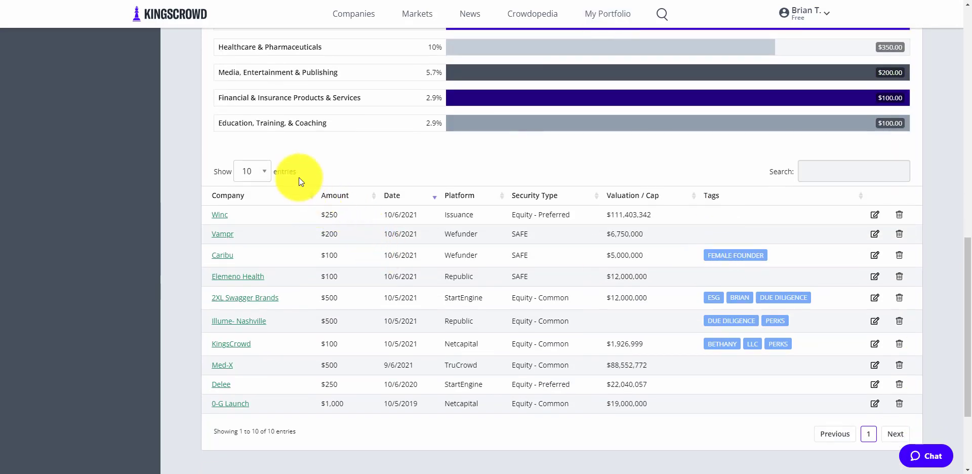
left_click(807, 180)
type("kings")
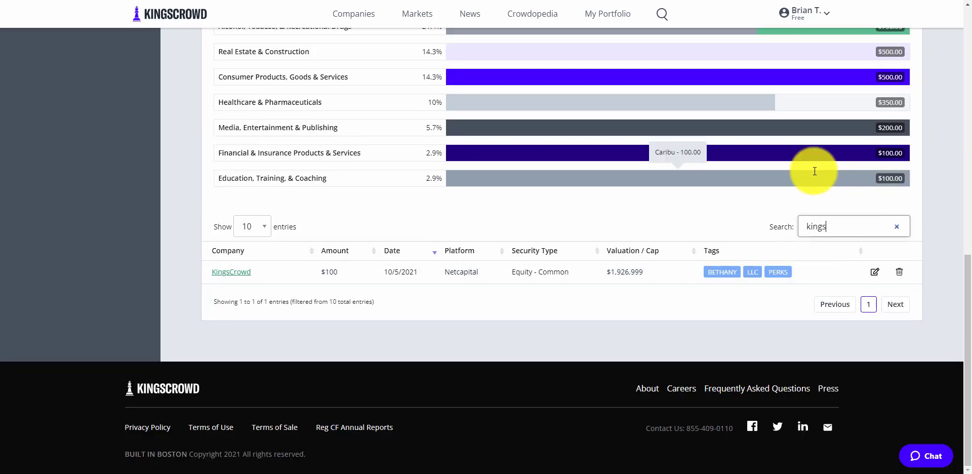
key("ctrl+a")
key("BackSpace")
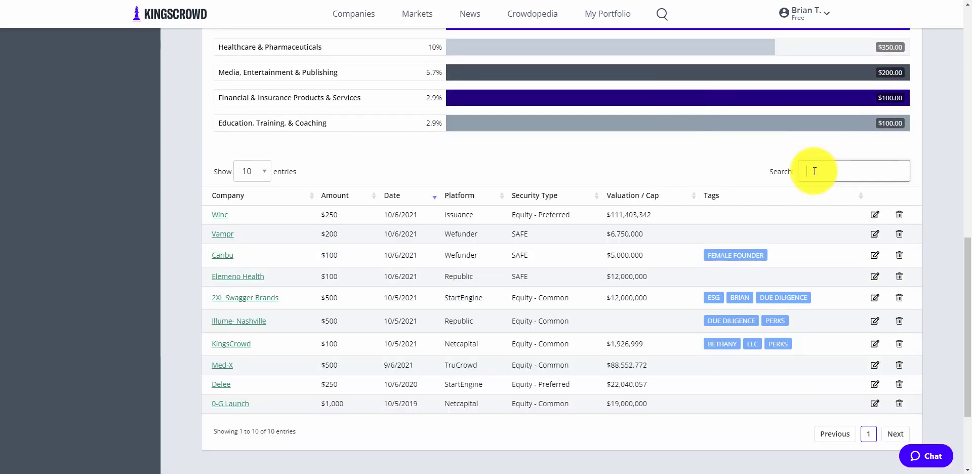
- Sort the investments list by security type, by platform, and finally by date with the oldest first
left_click(541, 193)
left_click(536, 194)
left_click(458, 195)
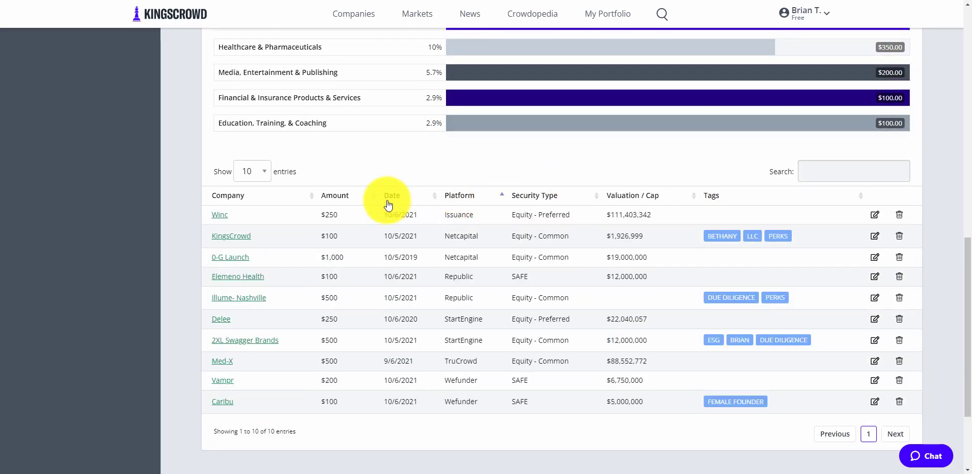
left_click(397, 195)
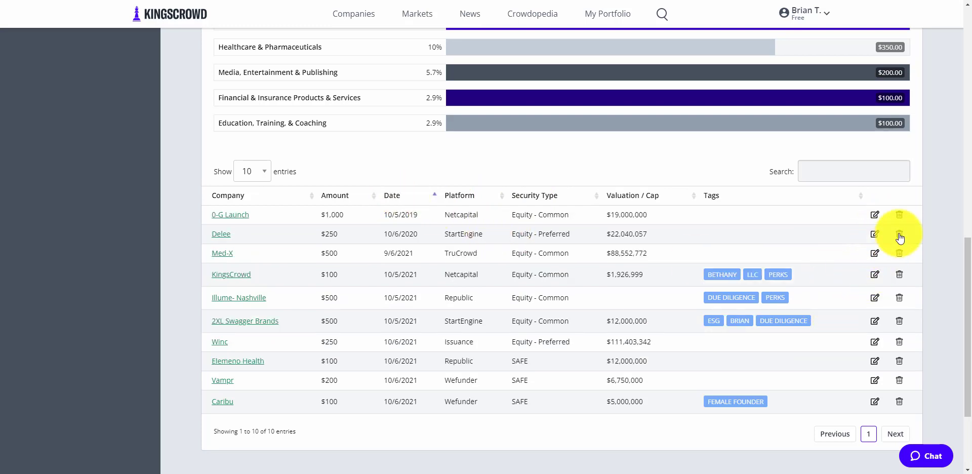
scroll(763, 305, "up", 10)
scroll(763, 304, "up", 2)
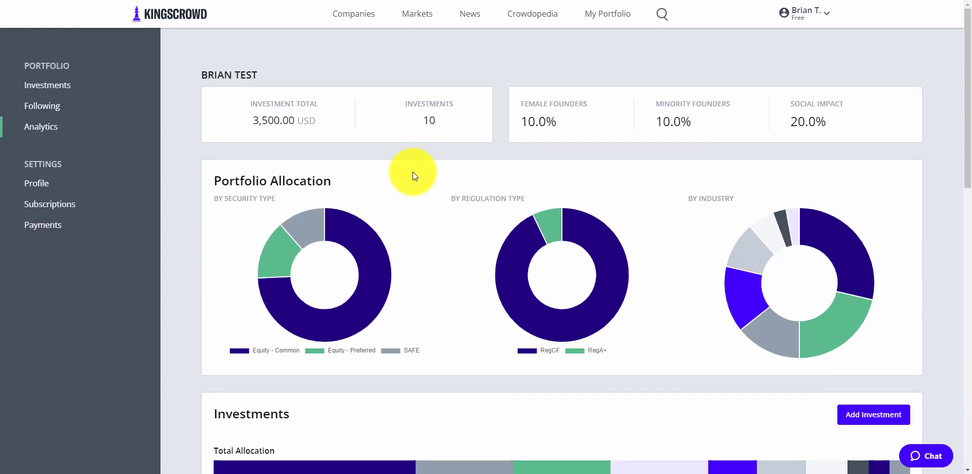
scroll(414, 174, "down", 4)
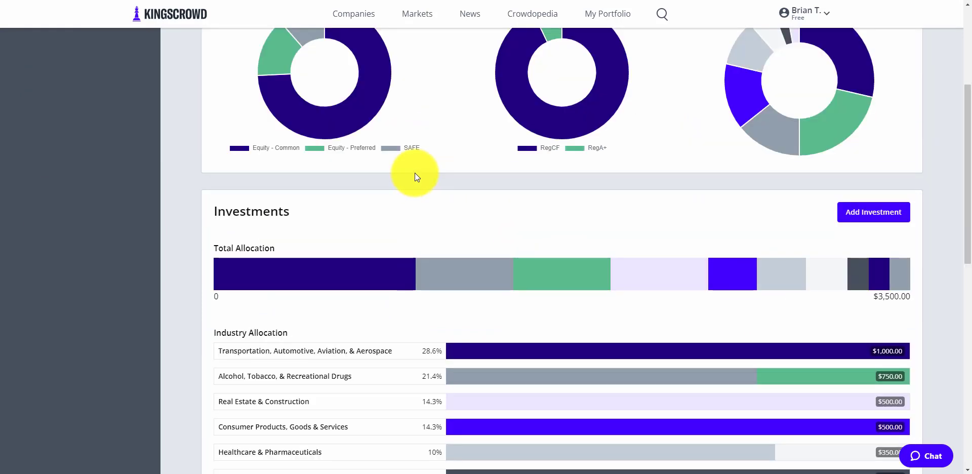
scroll(416, 174, "down", 8)
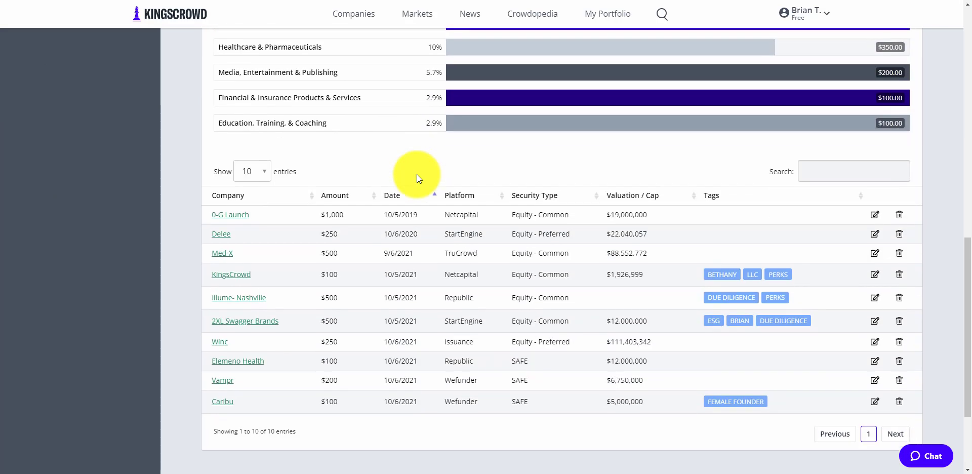
scroll(417, 174, "down", 2)
scroll(417, 174, "up", 14)
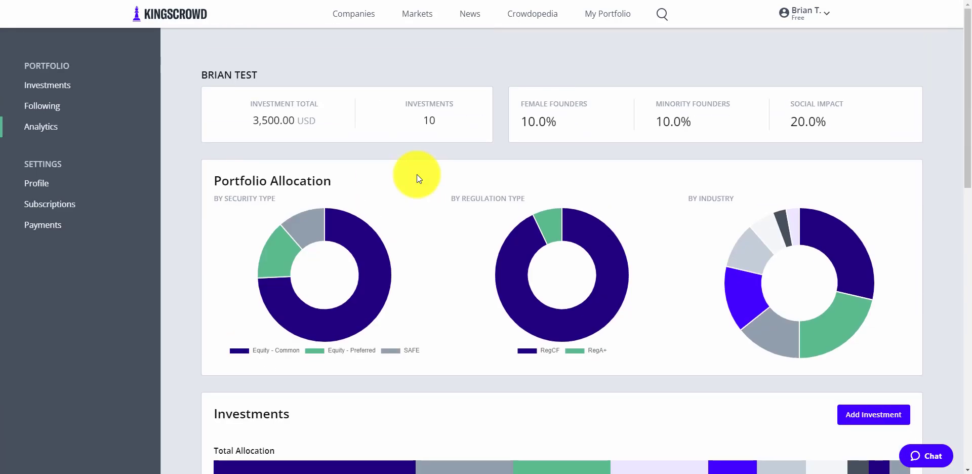
- Open the list of followed companies and follow Elemeno Health
left_click(67, 104)
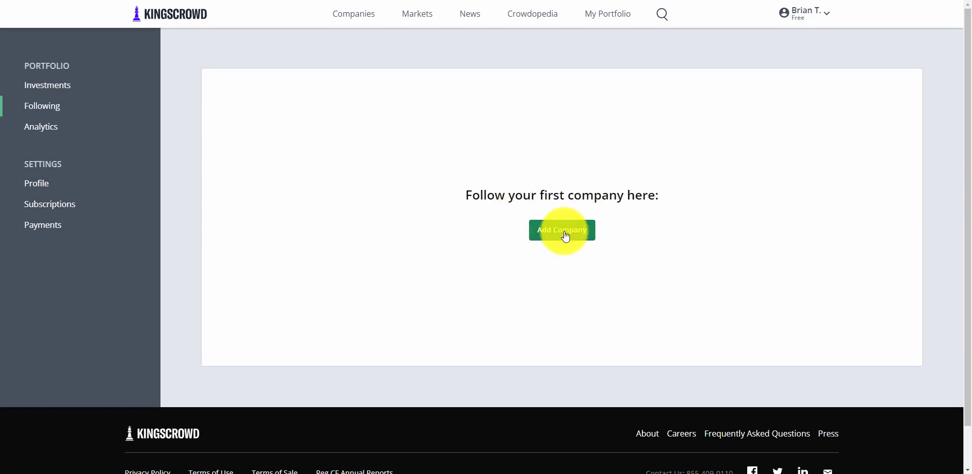
left_click(566, 237)
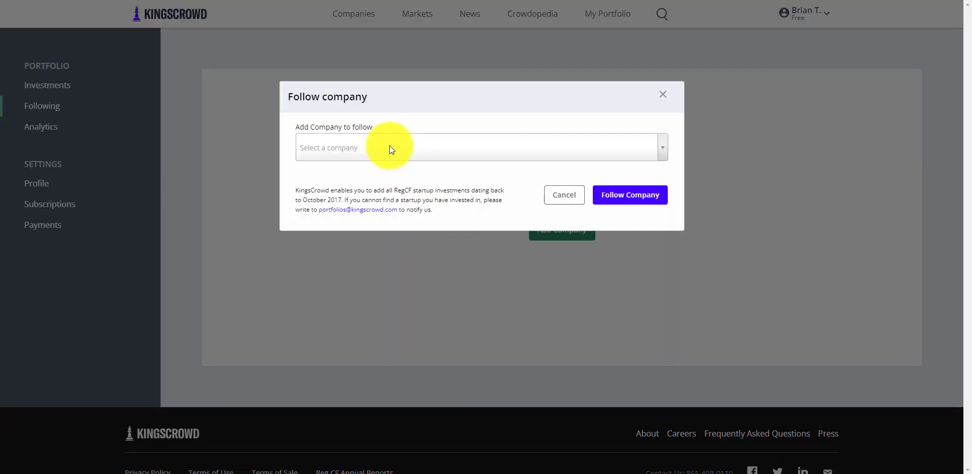
left_click(375, 149)
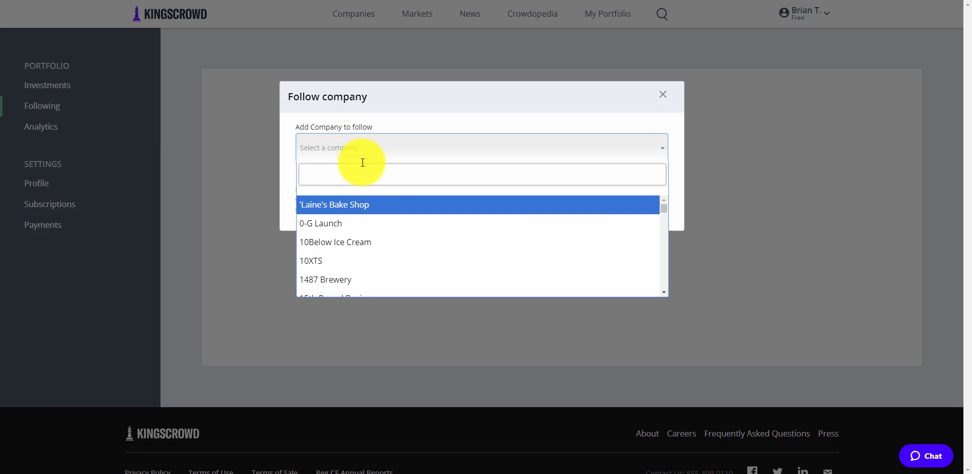
type("elemeno")
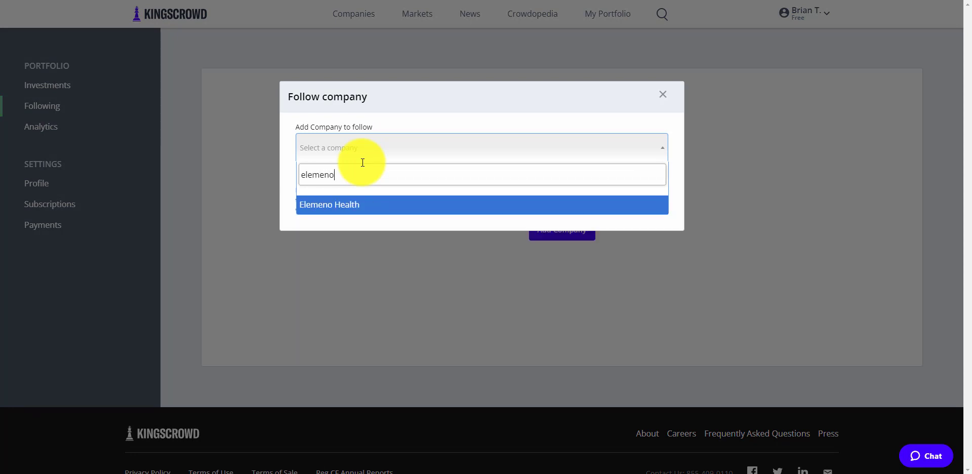
left_click(340, 208)
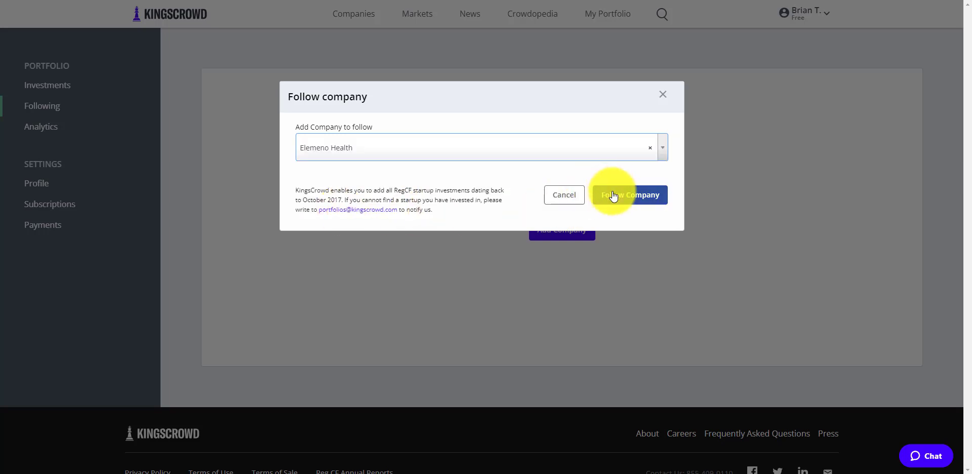
left_click(612, 196)
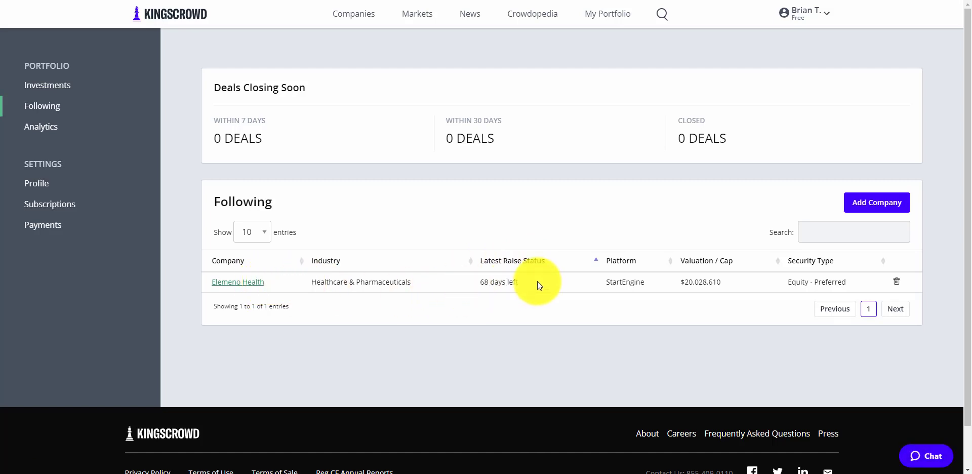
- Review the latest raise status of the followed companies and the summary of deals closing soon
left_click_drag(537, 281, 471, 278)
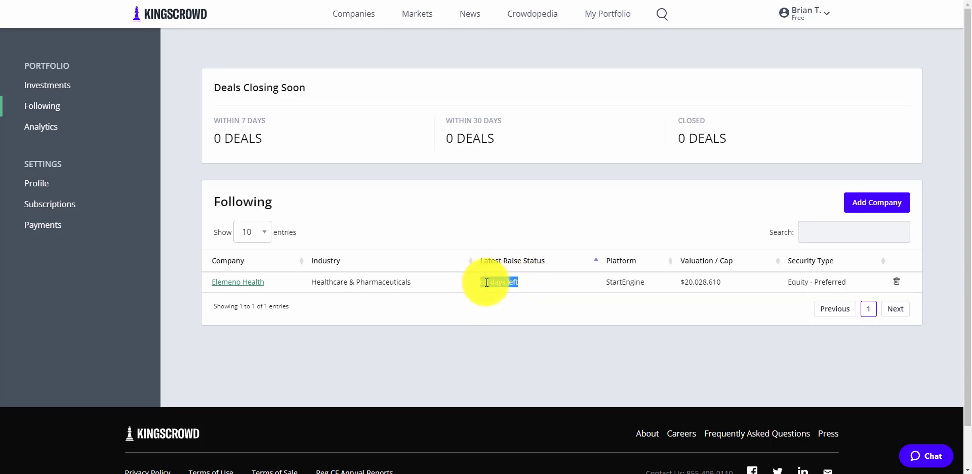
left_click(559, 318)
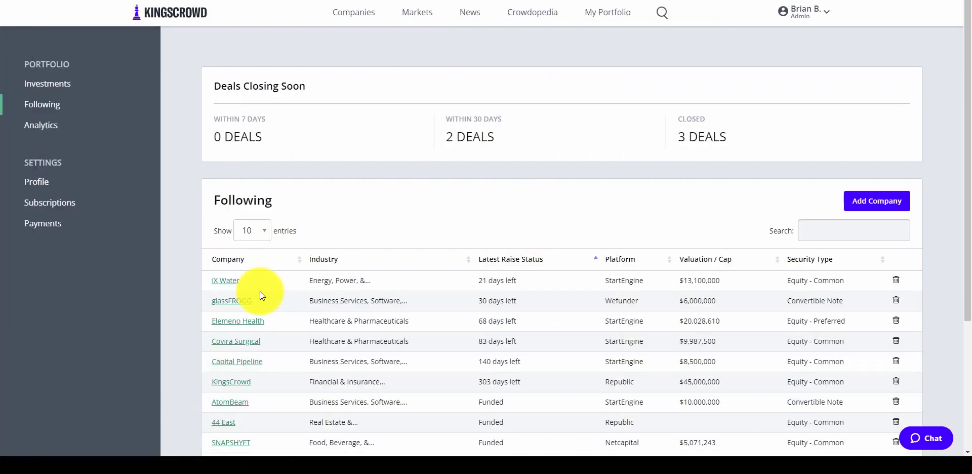
scroll(499, 283, "down", 2)
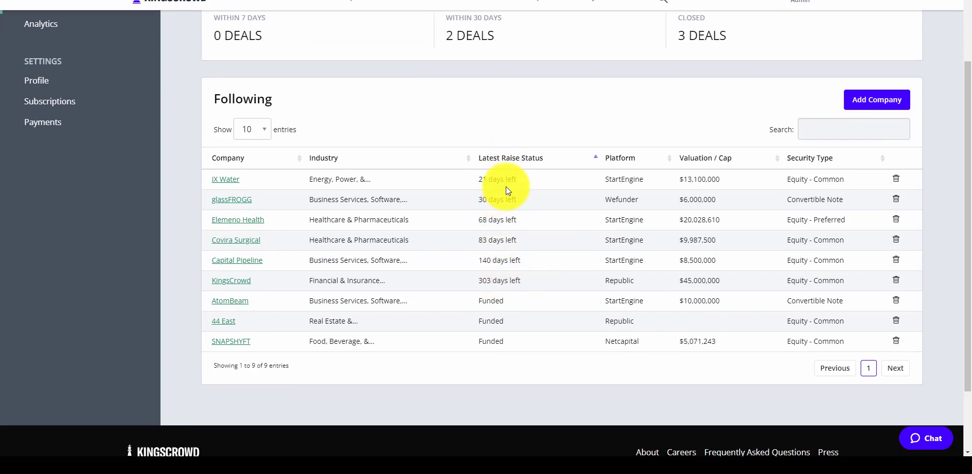
scroll(506, 233, "up", 2)
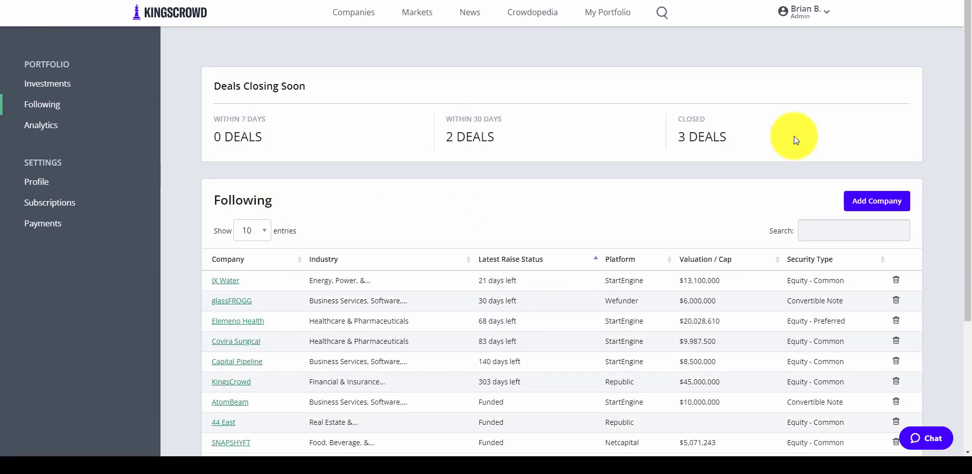
- Open the form for following another company from the Following list and close it without choosing one
scroll(795, 138, "down", 4)
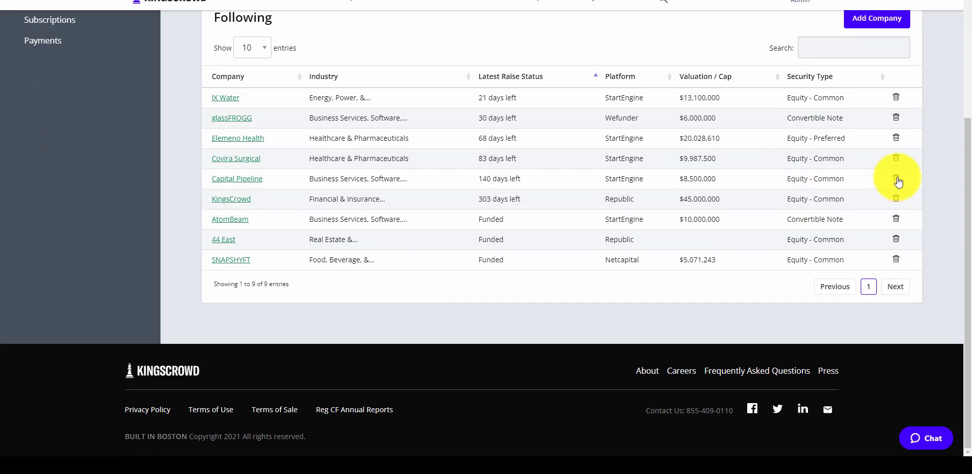
left_click(871, 20)
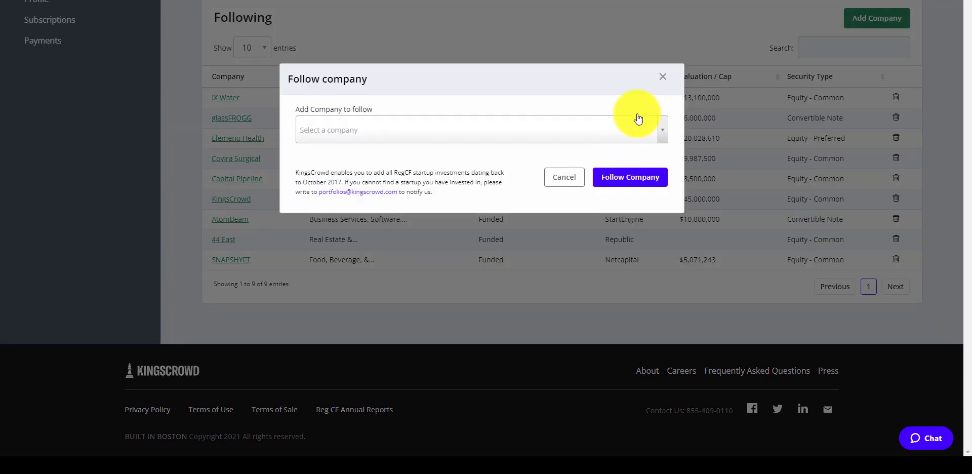
left_click(659, 77)
scroll(506, 228, "up", 4)
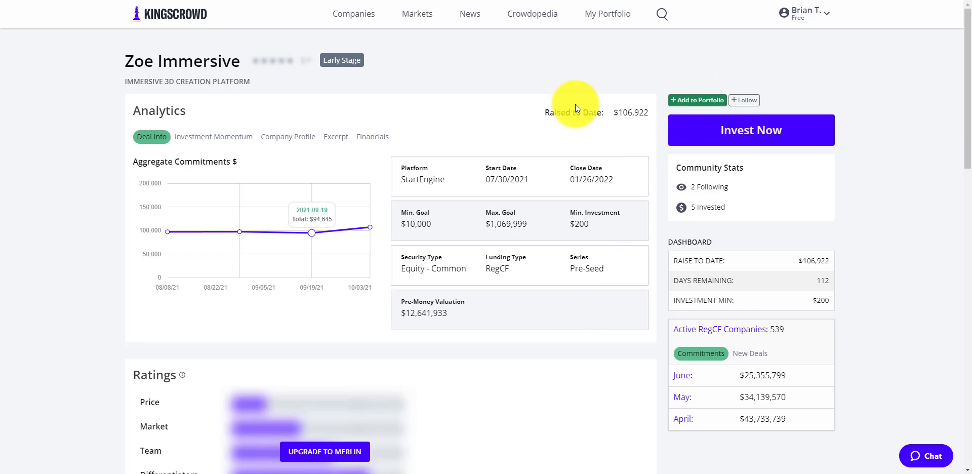
- Open and close the site search, and start following Zoe Immersive from its company page and cancel
left_click(660, 14)
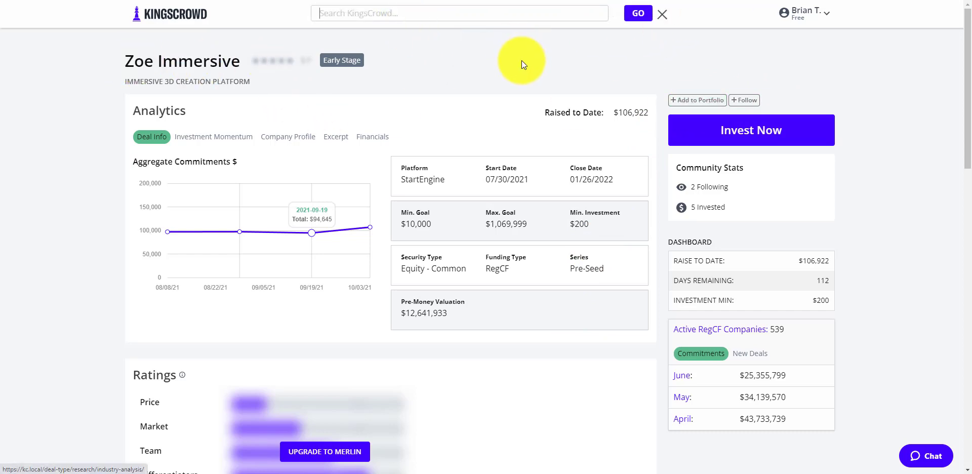
left_click(658, 19)
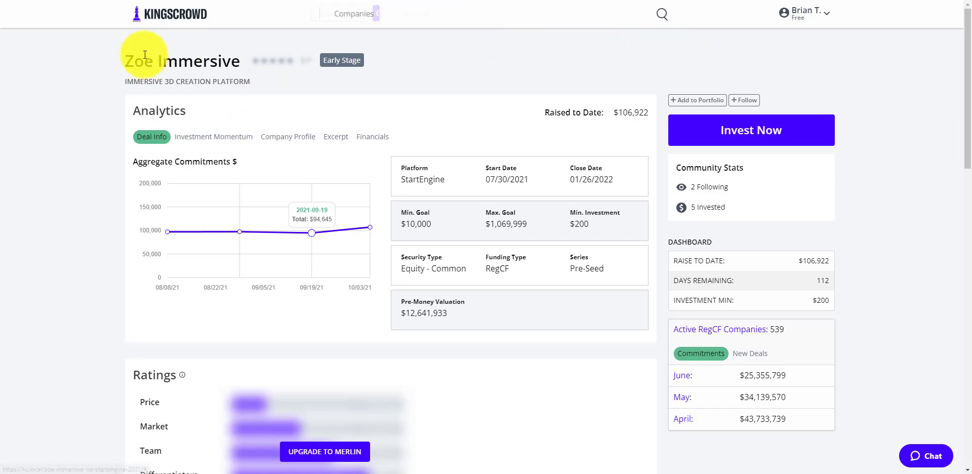
left_click(742, 100)
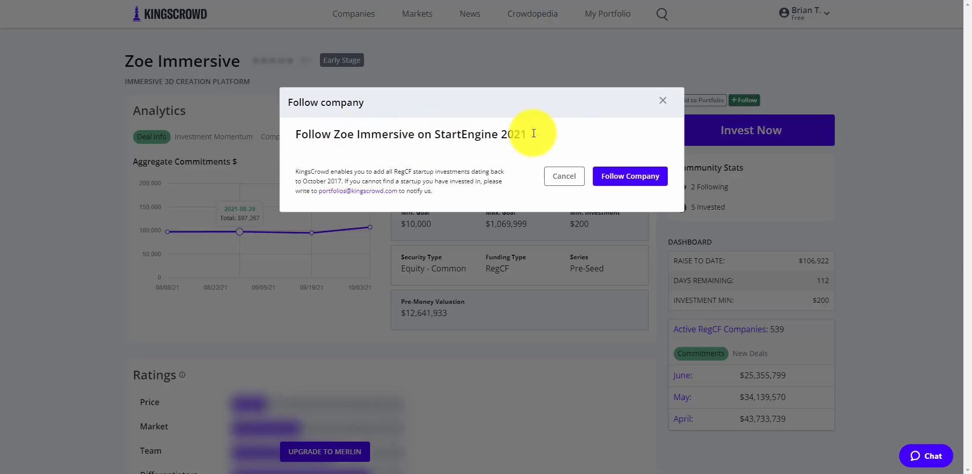
left_click(554, 180)
- Open the form for adding Zoe Immersive to the portfolio and look through the available tags without choosing one
left_click(679, 101)
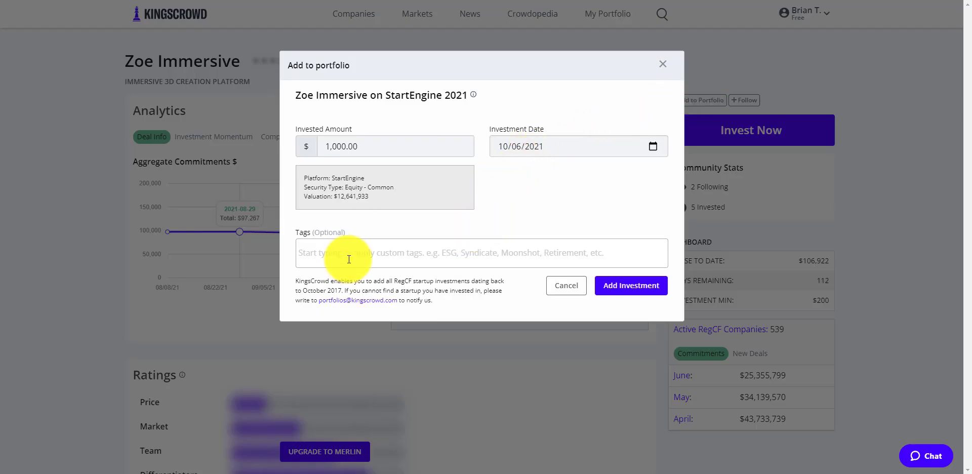
left_click(348, 255)
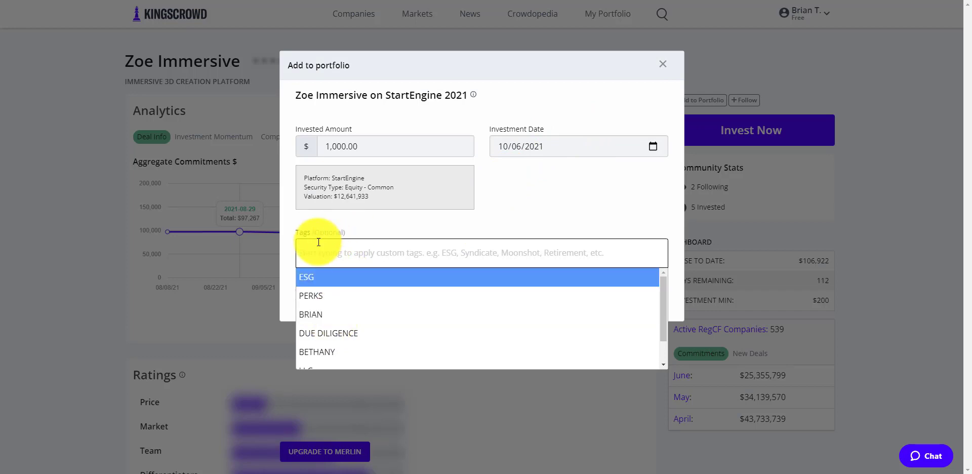
scroll(349, 311, "down", 1)
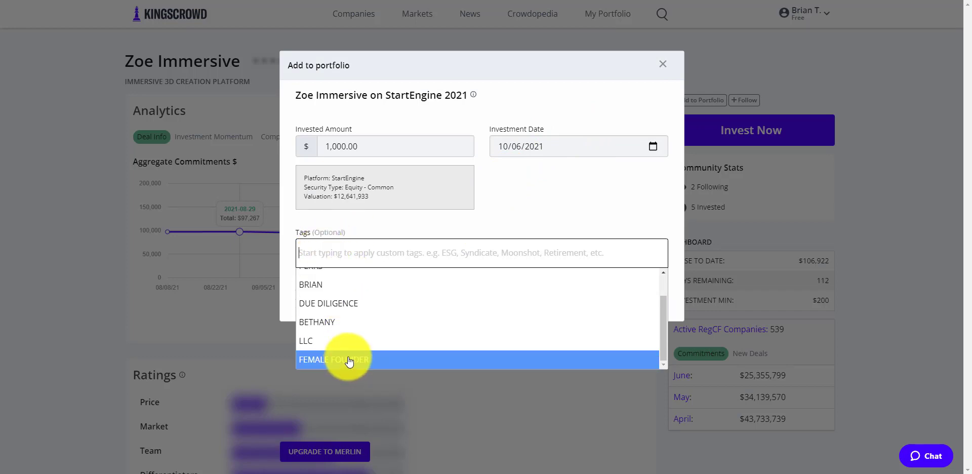
scroll(348, 309, "up", 1)
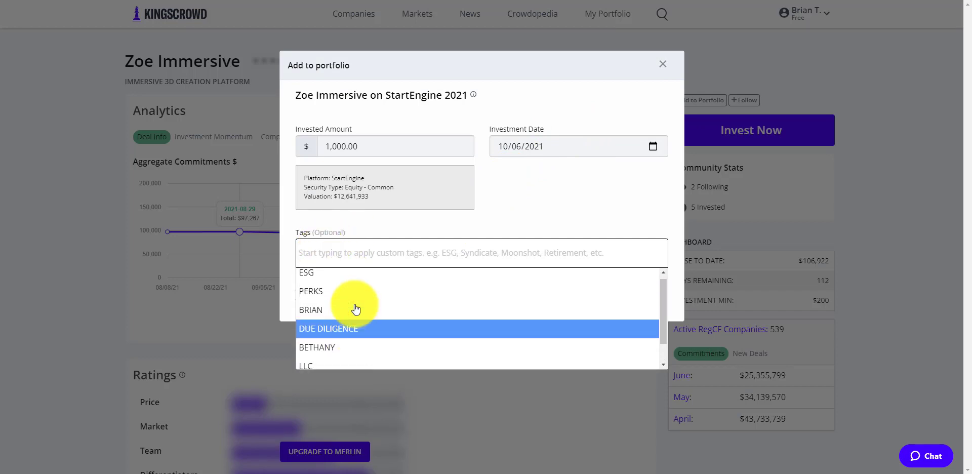
left_click(531, 205)
- Examine the invested amount and investment date fields and the contact address for reporting missing startups in the Zoe Immersive form
left_click(390, 148)
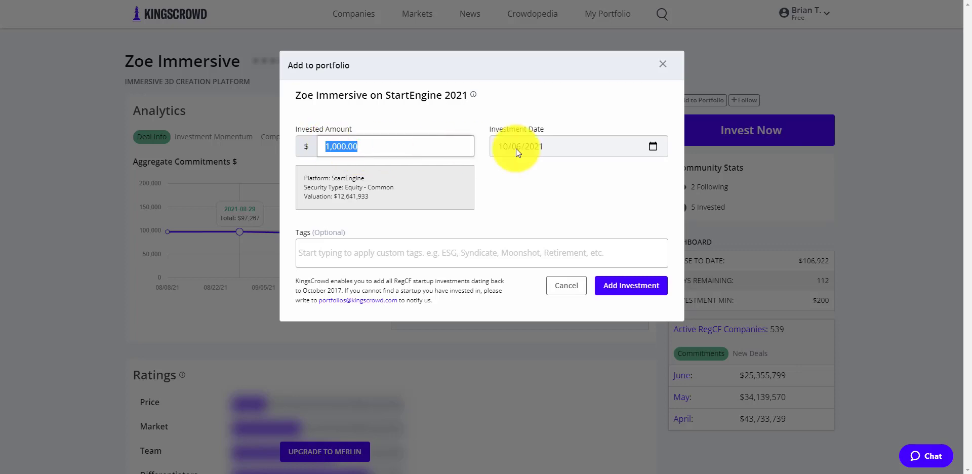
left_click(566, 144)
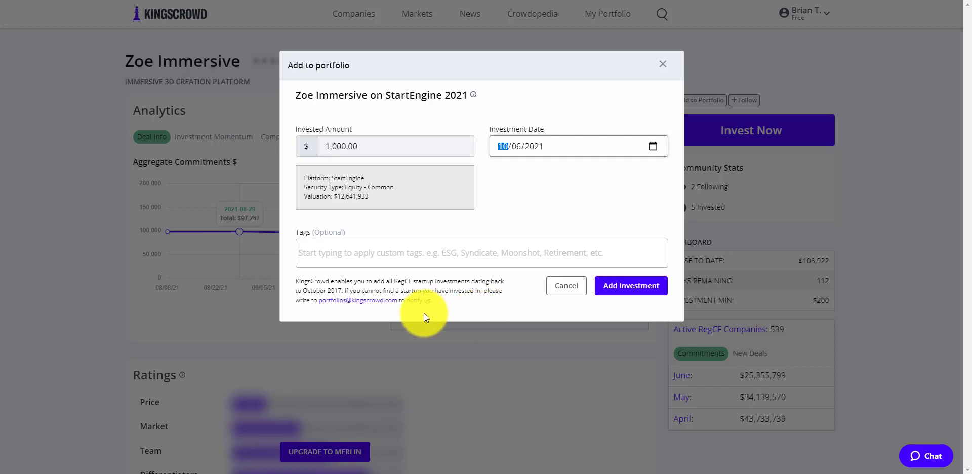
left_click_drag(397, 300, 318, 300)
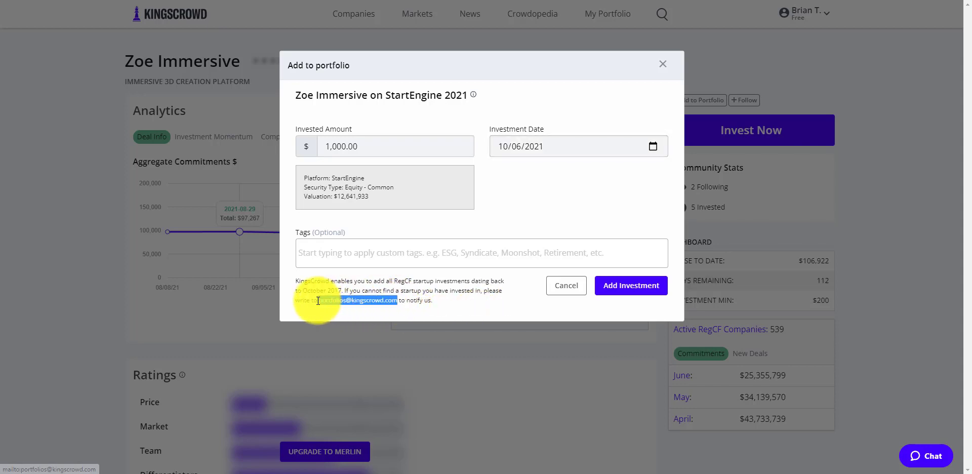
left_click(468, 301)
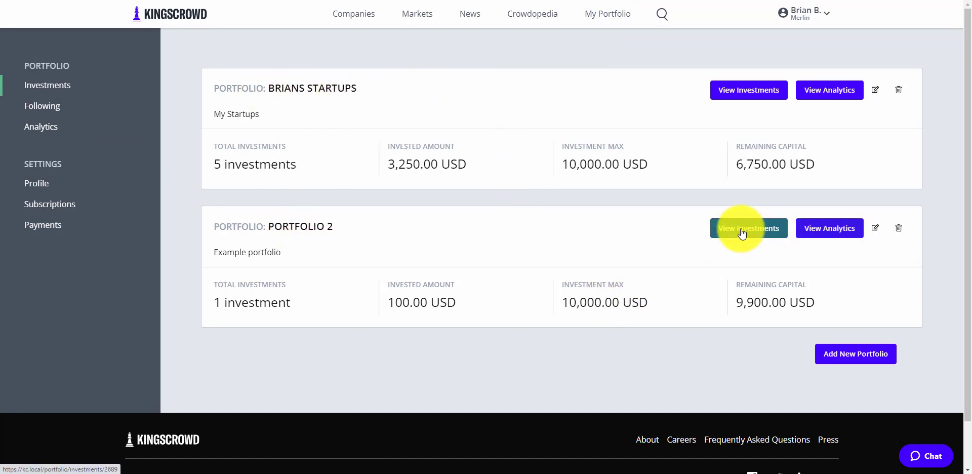
- Open the analytics of Portfolio 2 and review its portfolio allocation and investments
left_click(839, 236)
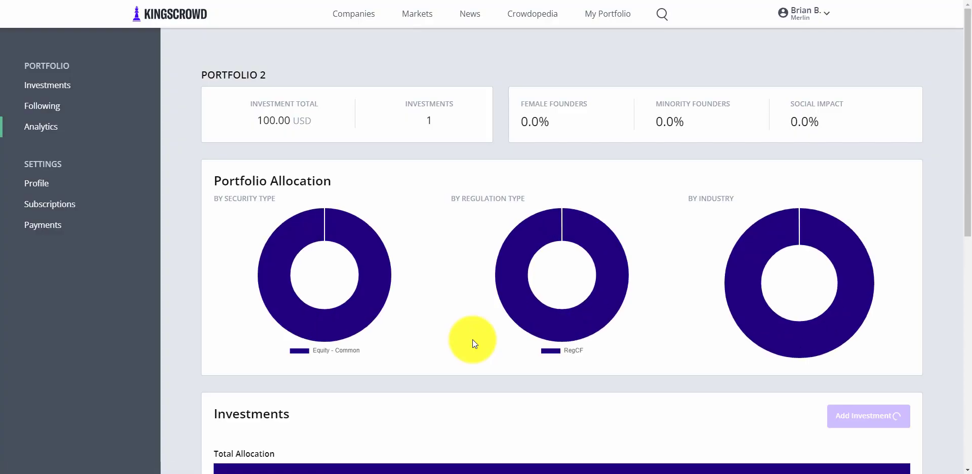
scroll(457, 278, "down", 6)
scroll(458, 278, "up", 6)
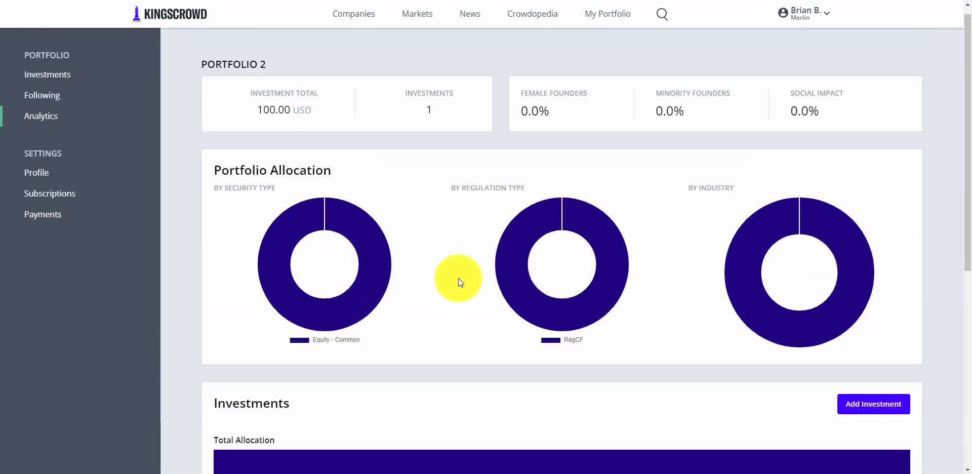